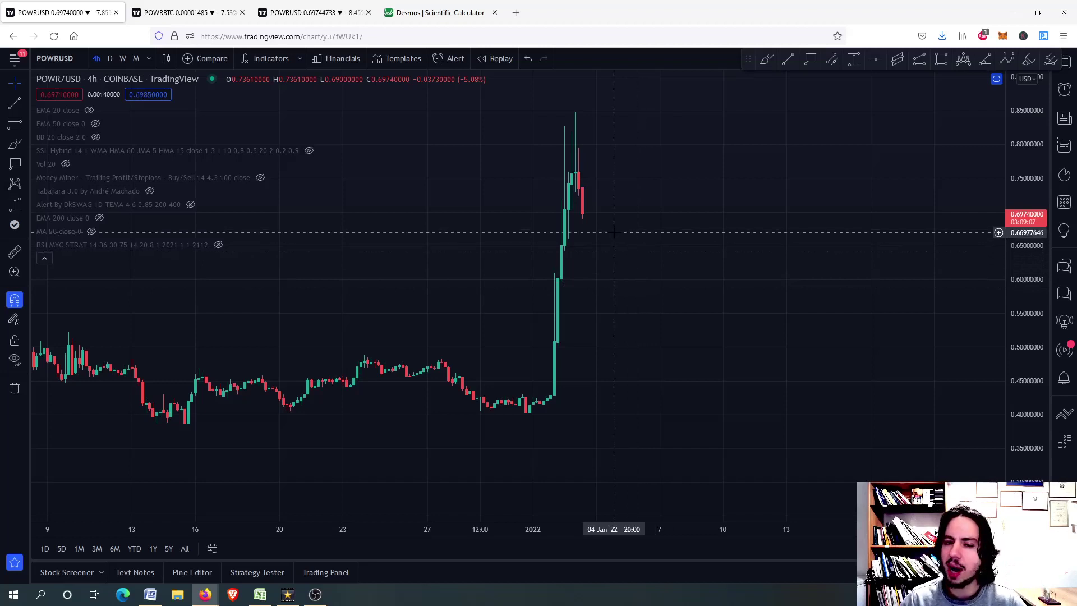
# Step: Show the indicator panes, then briefly maximize and restore the RSI and Stoch RSI panes
pyautogui.doubleClick(625, 253)
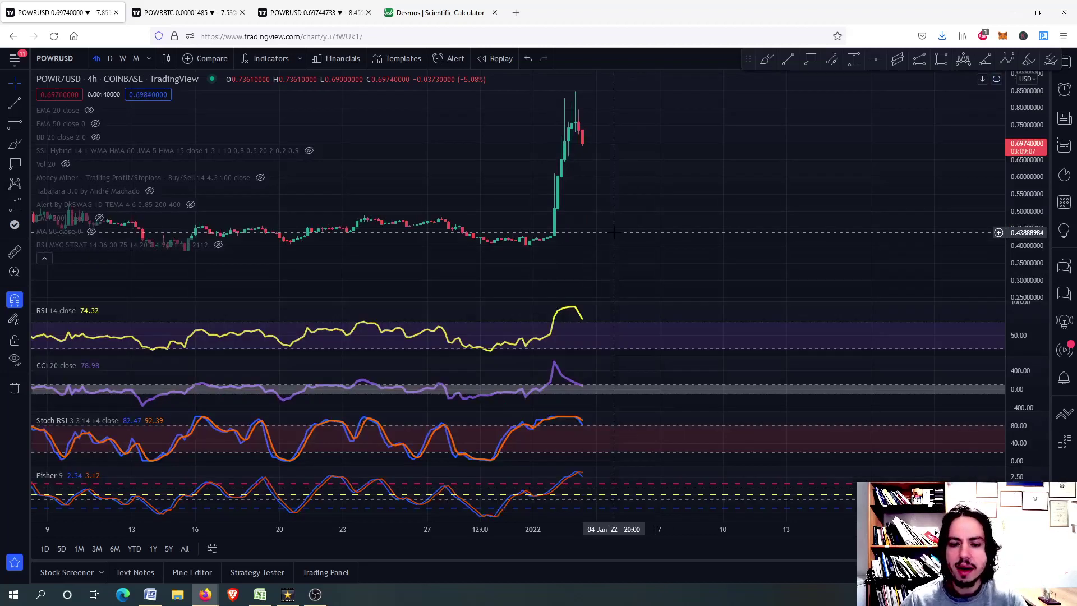
pyautogui.doubleClick(618, 336)
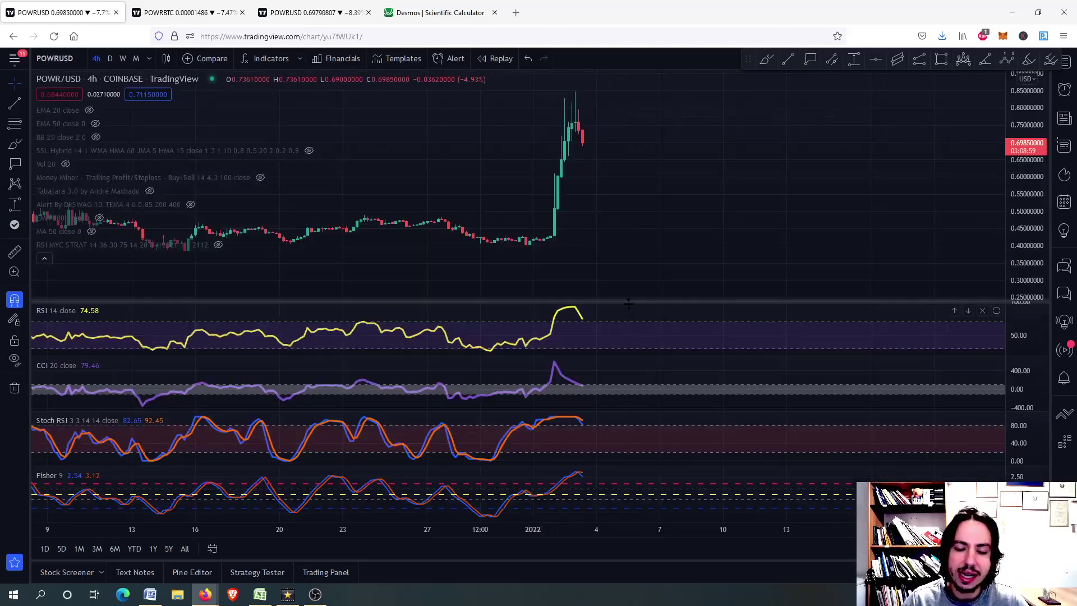
pyautogui.doubleClick(620, 302)
pyautogui.doubleClick(605, 437)
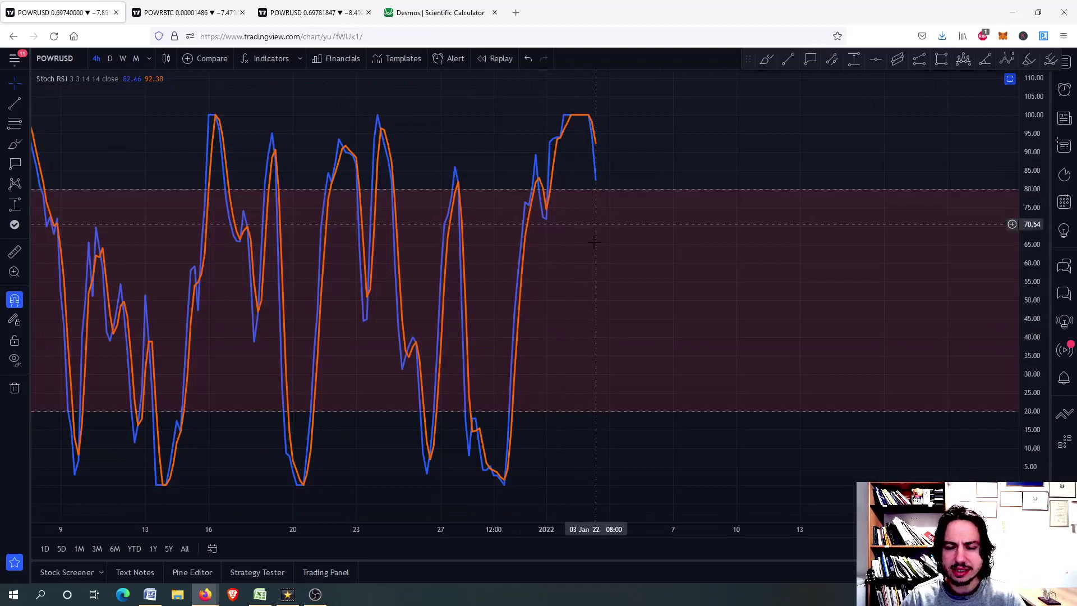
pyautogui.doubleClick(588, 300)
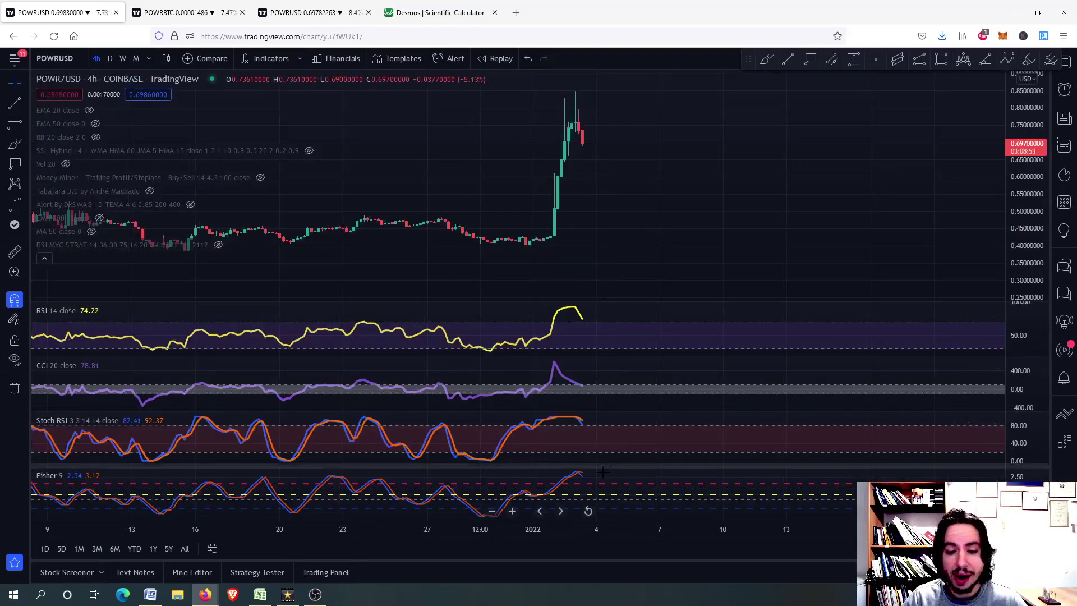
# Step: Maximize the Fisher pane, then restore all four panes and zoom the chart out
pyautogui.doubleClick(596, 494)
pyautogui.scroll(3, 587, 118)
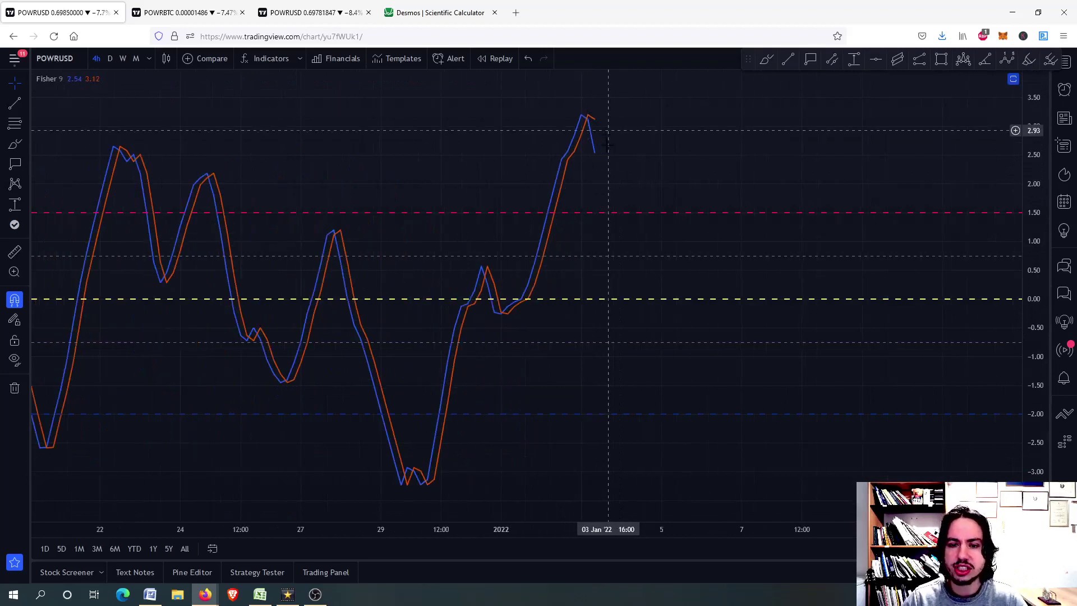
pyautogui.doubleClick(615, 161)
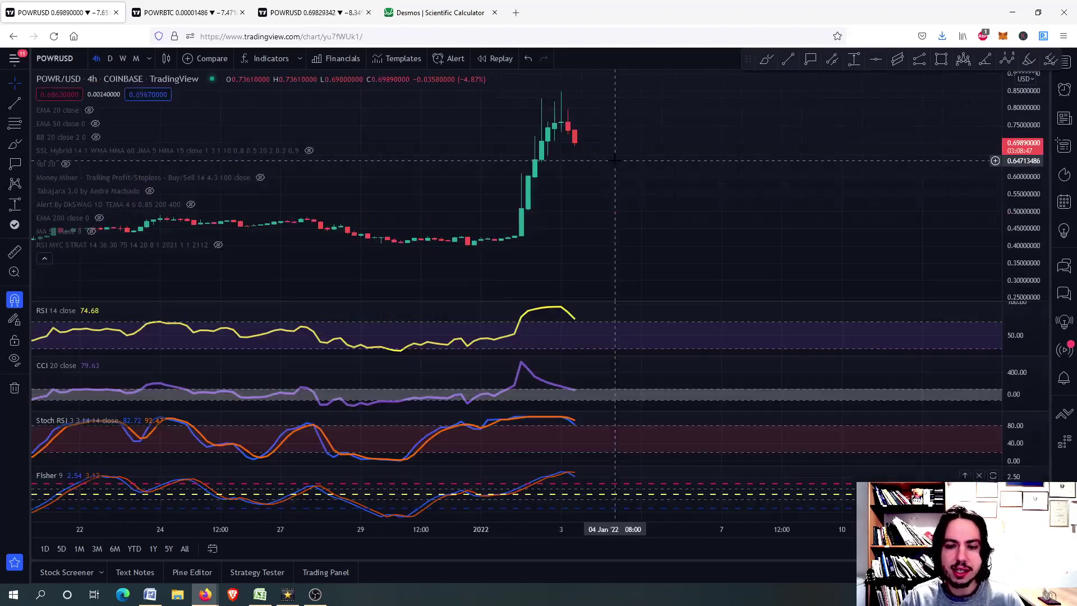
pyautogui.scroll(-2, 544, 115)
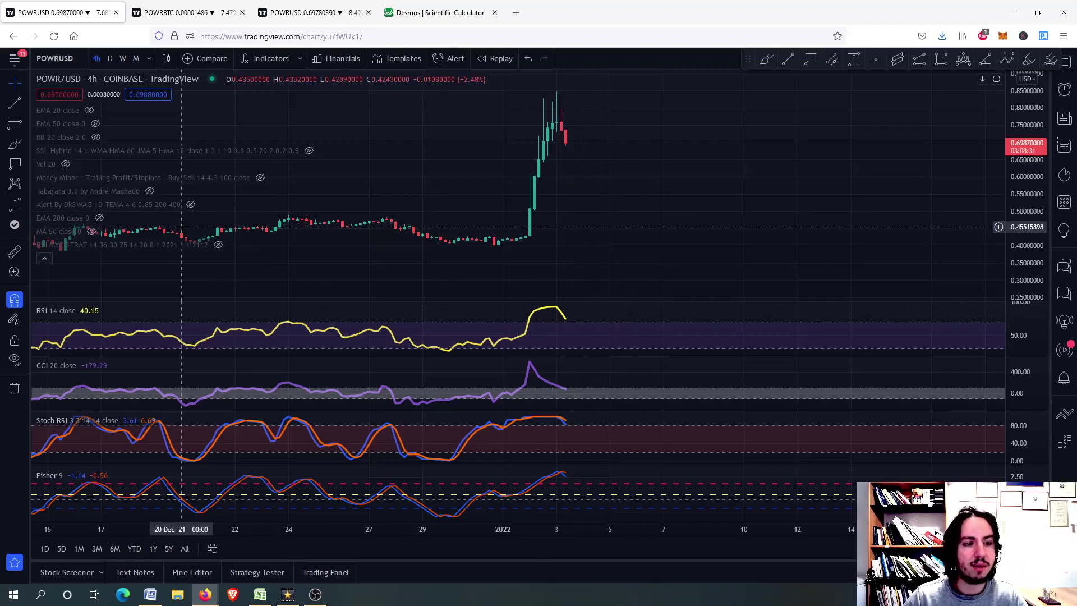
# Step: Make the BB 20 Bollinger Bands visible and maximize the POWR/USD price pane, adjusting the zoom
pyautogui.click(95, 137)
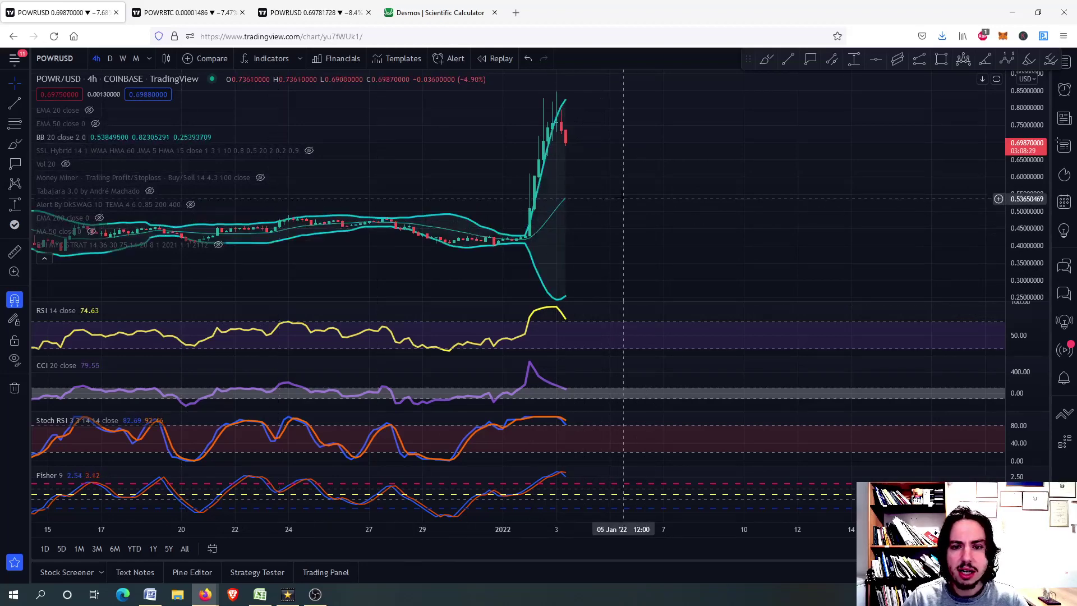
pyautogui.scroll(1, 572, 172)
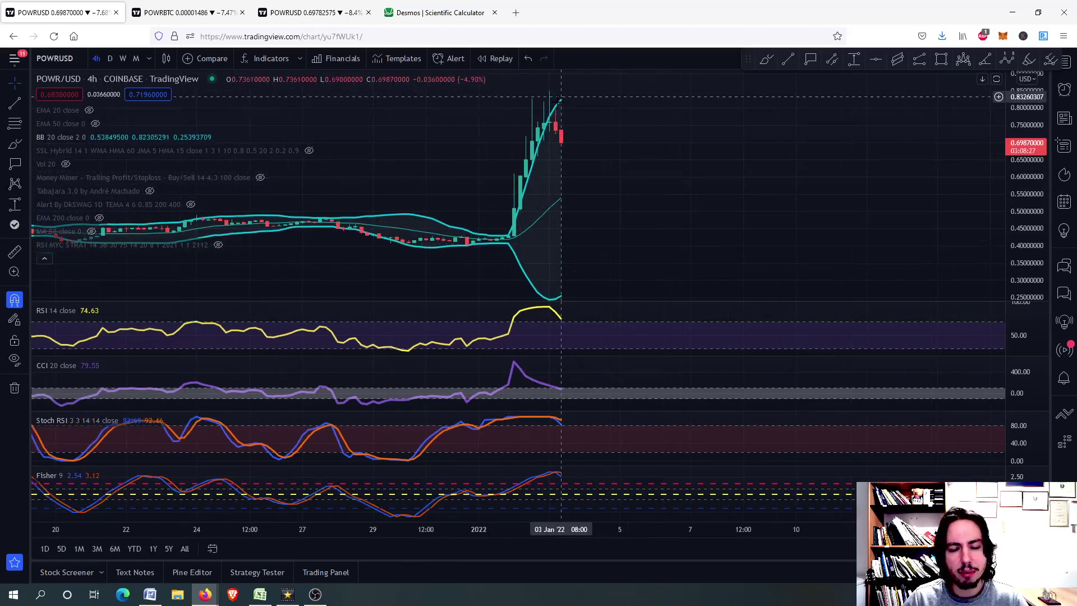
pyautogui.doubleClick(543, 182)
pyautogui.scroll(1, 561, 280)
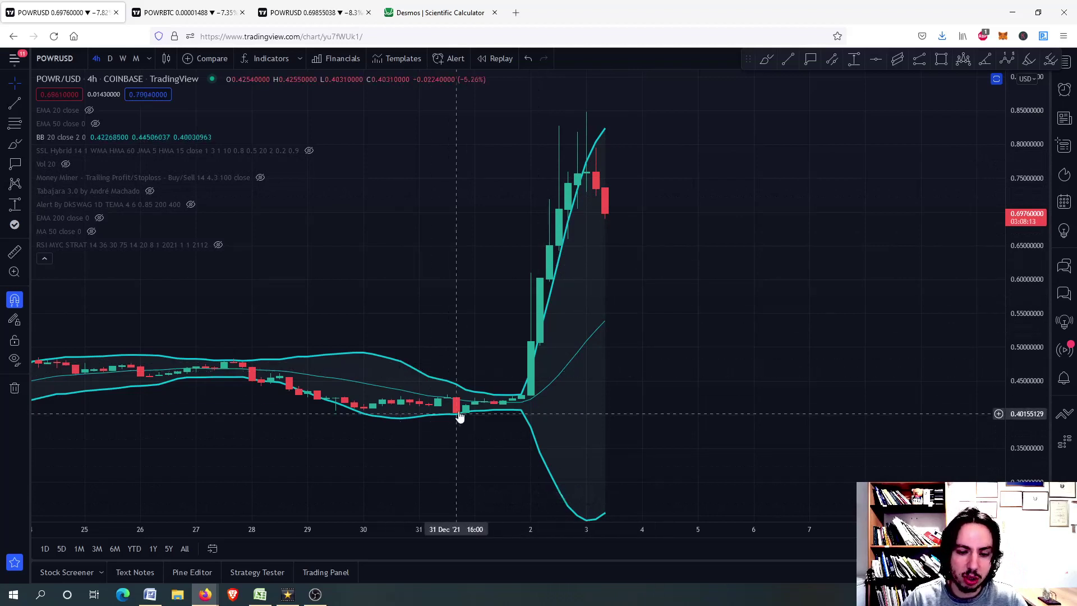
pyautogui.scroll(2, 465, 413)
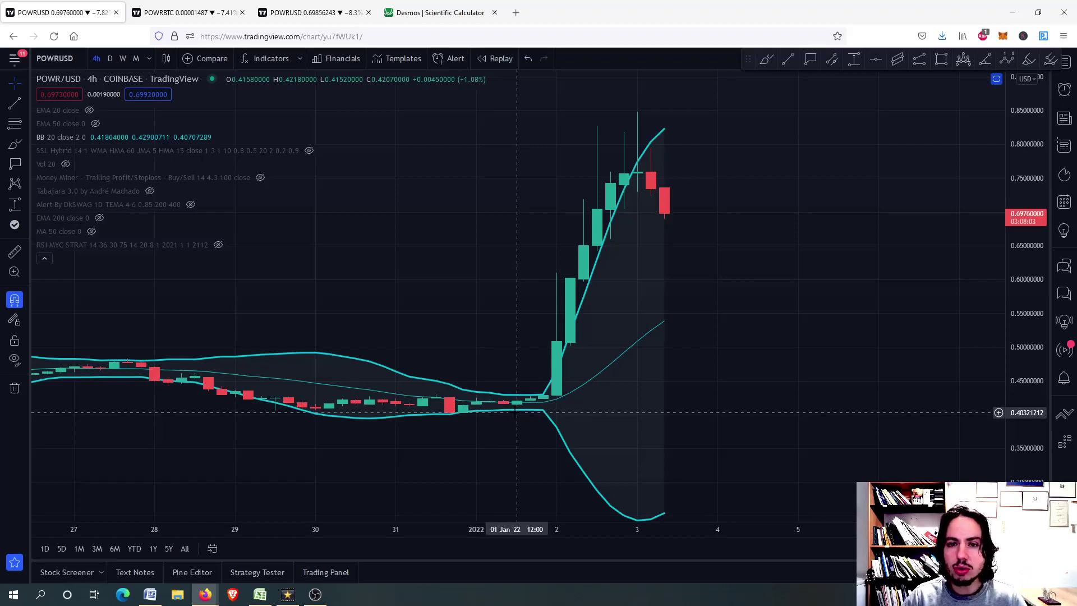
pyautogui.scroll(-5, 546, 409)
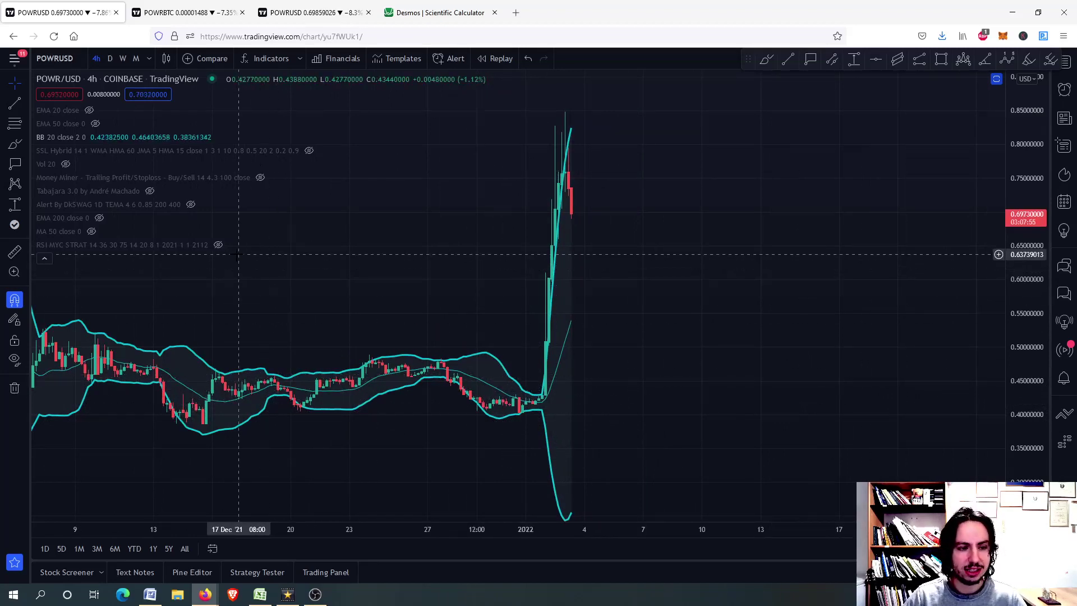
# Step: Hide the Bollinger Bands, restore the indicator panes, and switch to the daily (D) interval
pyautogui.click(94, 137)
pyautogui.doubleClick(617, 244)
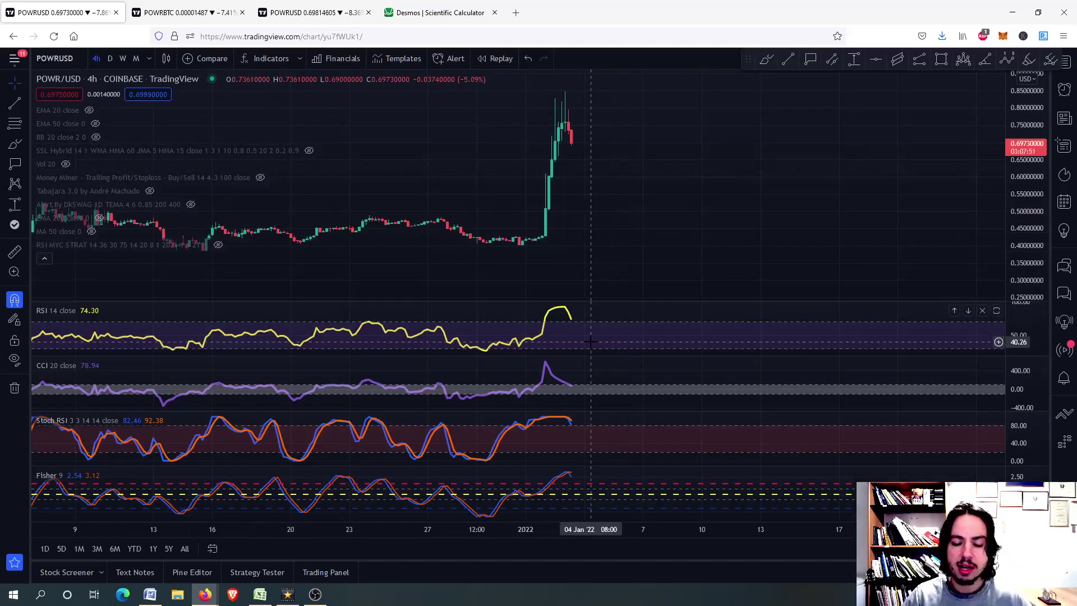
pyautogui.click(110, 59)
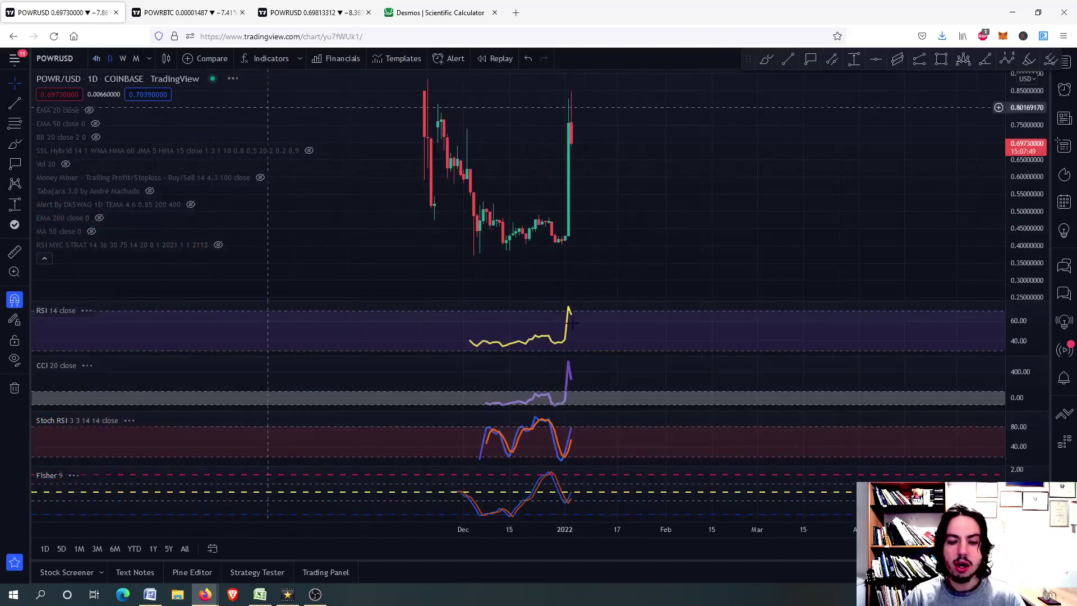
# Step: Maximize and restore the RSI, candle and Stoch RSI panes in turn to inspect them
pyautogui.doubleClick(572, 323)
pyautogui.scroll(5, 586, 168)
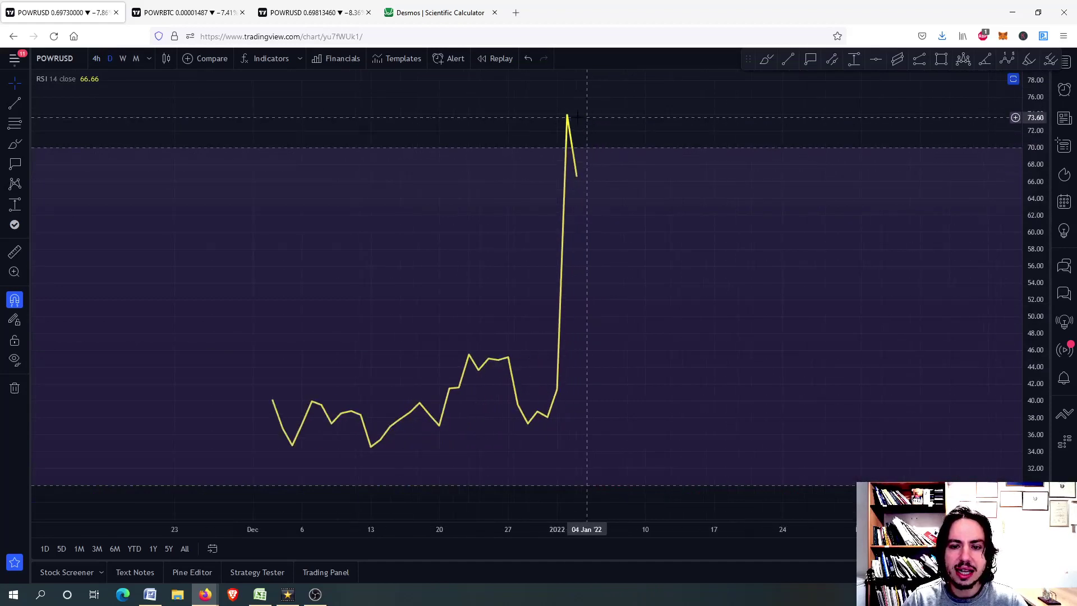
pyautogui.doubleClick(620, 214)
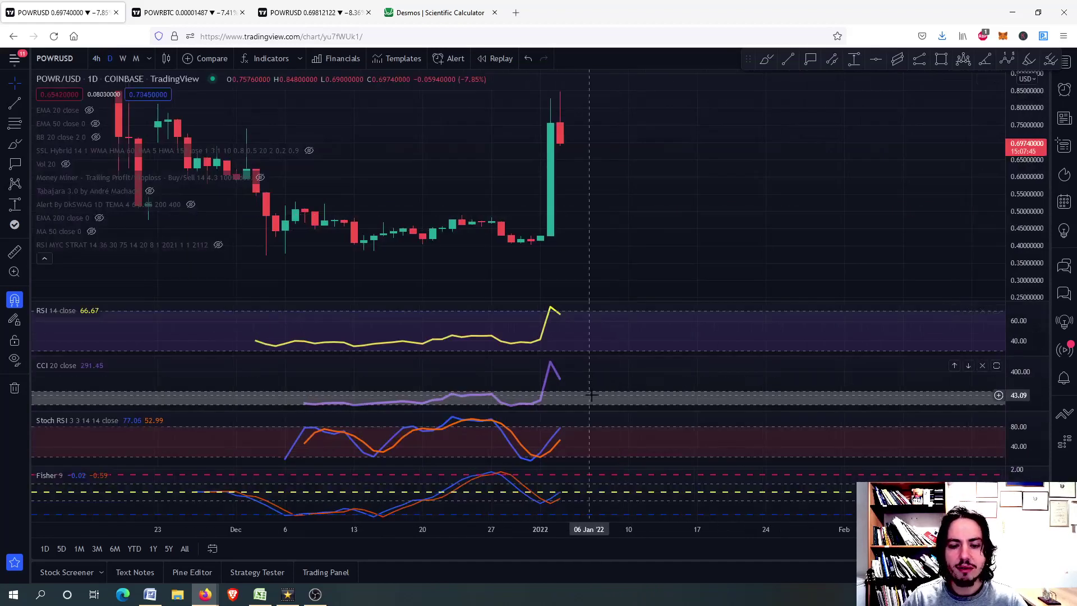
pyautogui.doubleClick(555, 224)
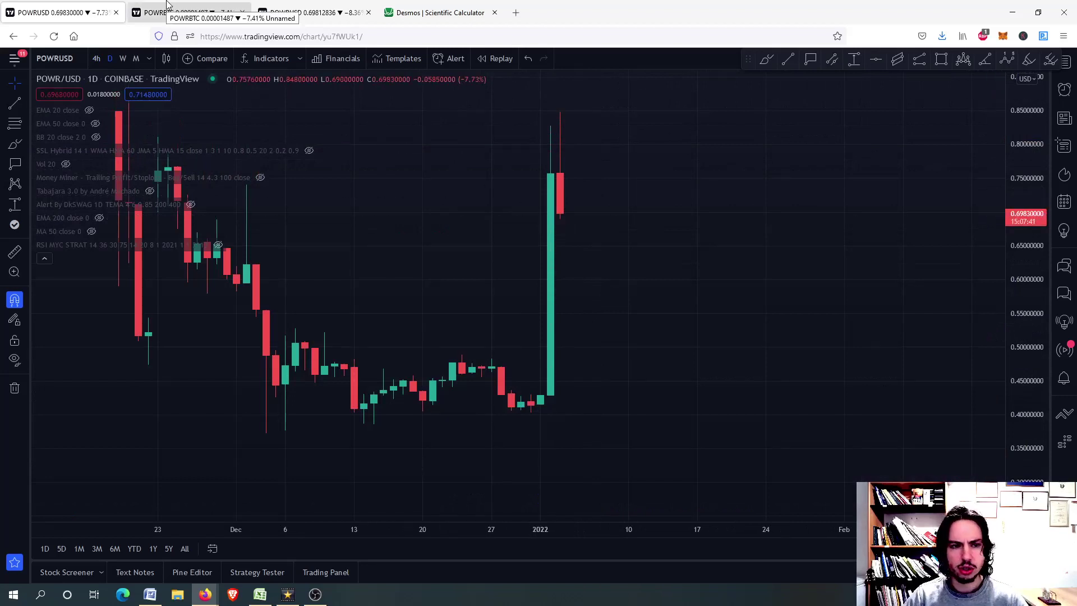
pyautogui.doubleClick(764, 268)
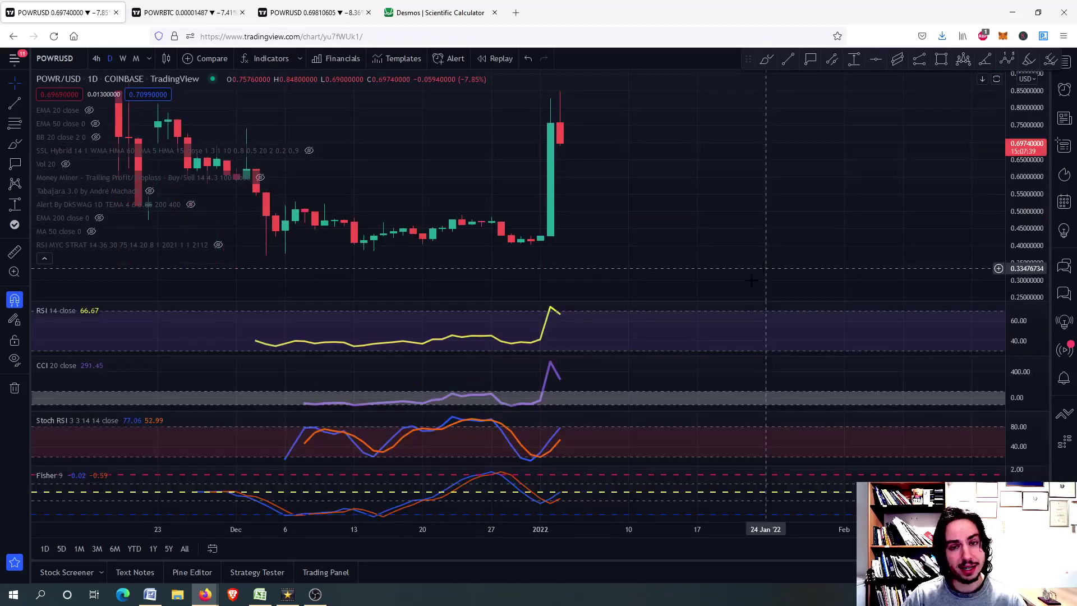
pyautogui.doubleClick(627, 436)
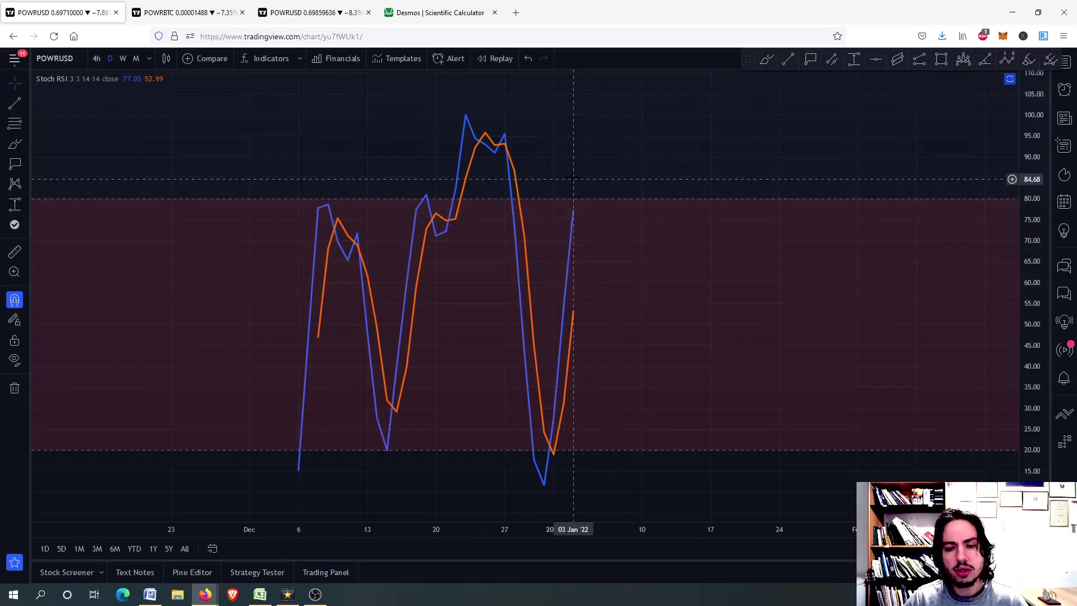
pyautogui.doubleClick(642, 291)
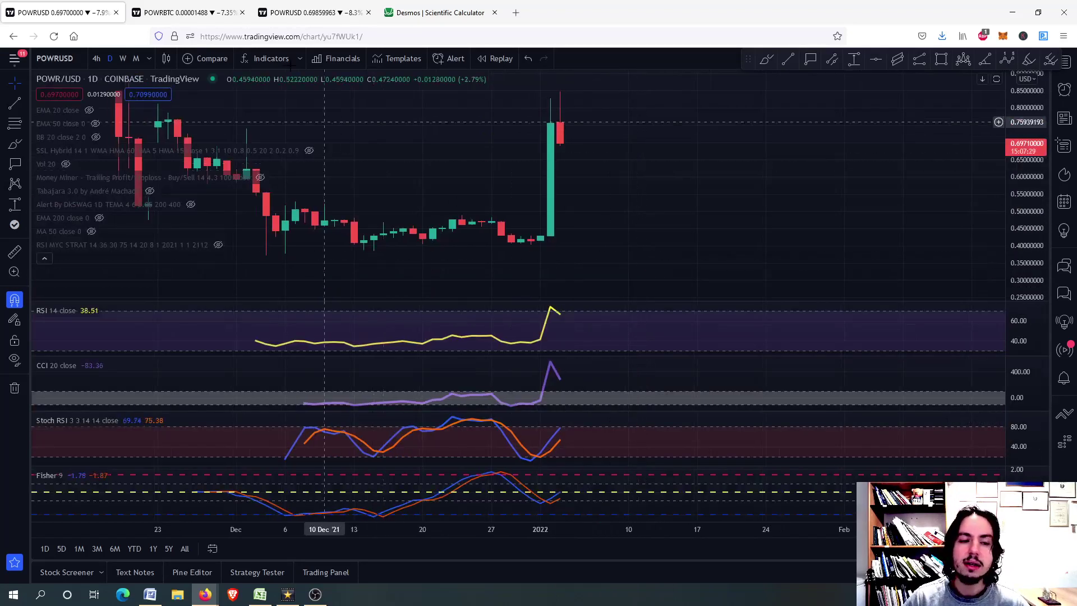
# Step: Switch to the POWRBTC chart, maximize its price pane, and select the Fib Retracement tool
pyautogui.click(222, 4)
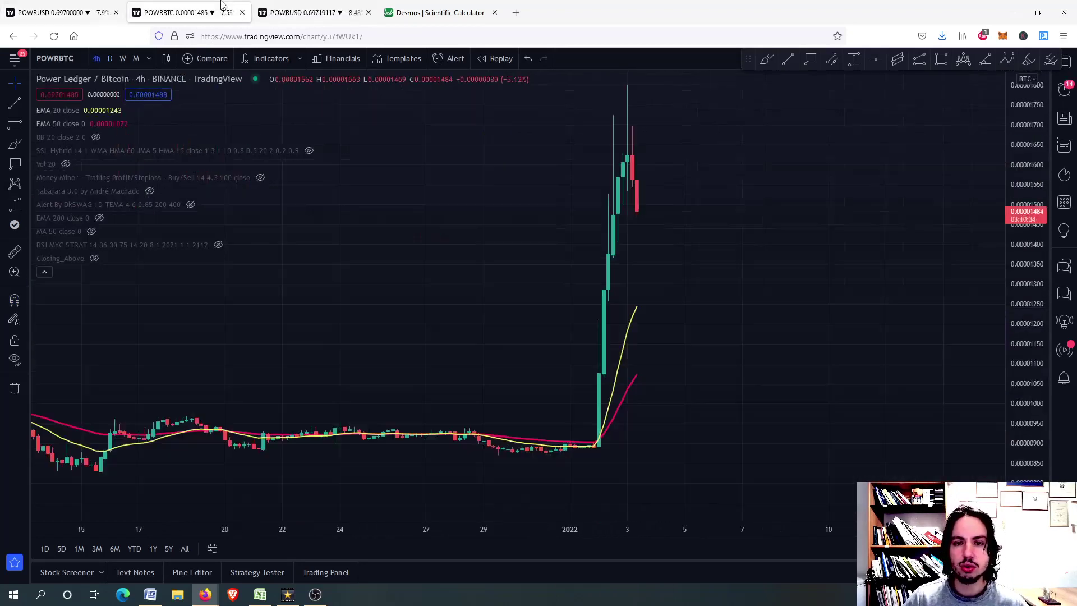
pyautogui.doubleClick(593, 254)
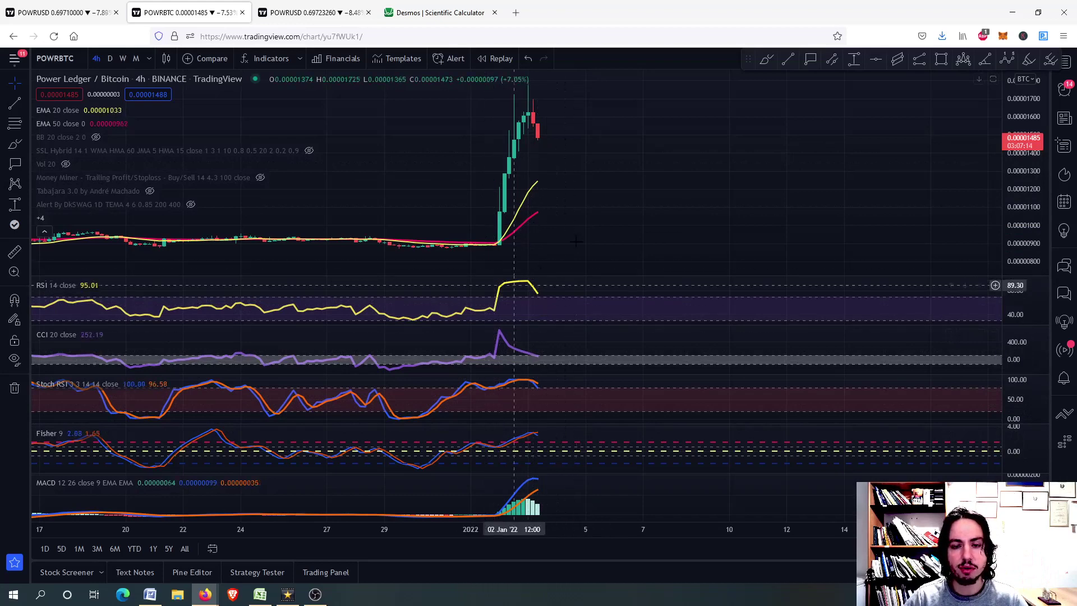
pyautogui.doubleClick(528, 362)
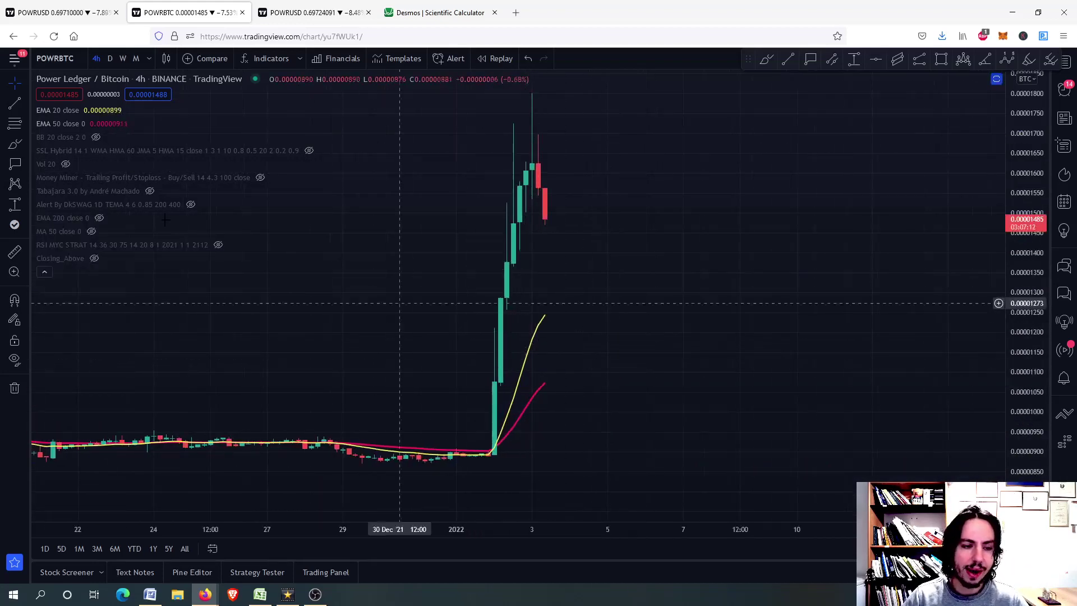
pyautogui.click(15, 122)
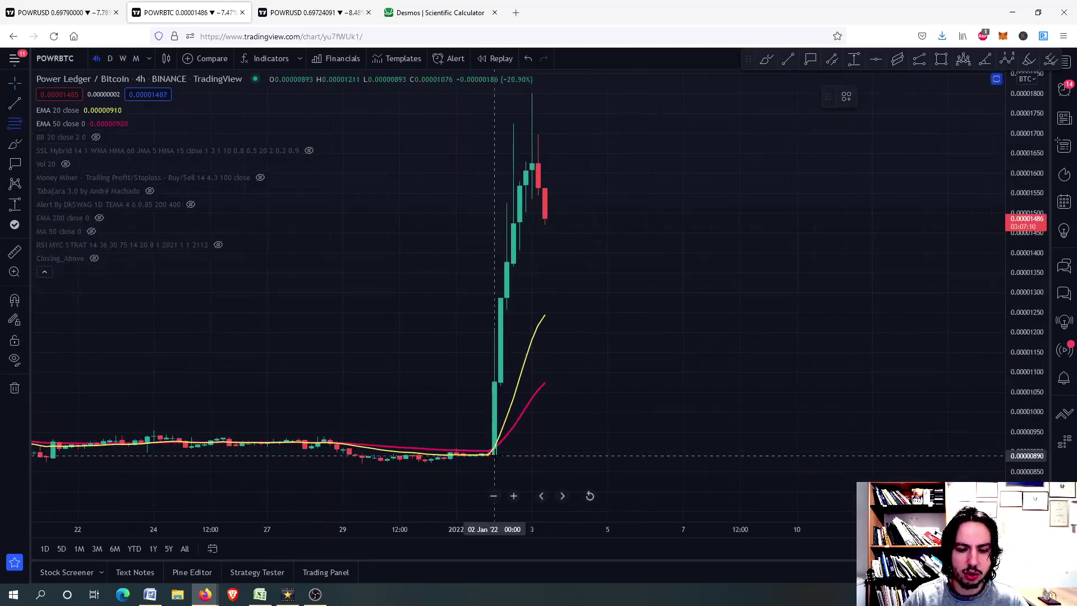
# Step: Draw a Fibonacci retracement from the POWR/BTC spike's base to its top
pyautogui.click(494, 455)
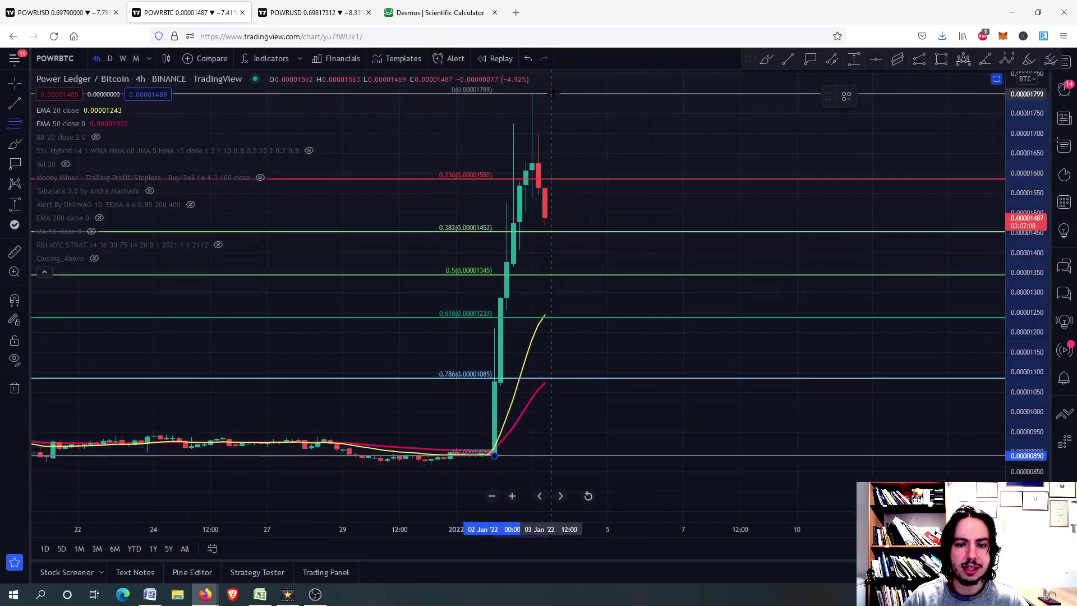
pyautogui.click(552, 93)
pyautogui.moveTo(565, 121); pyautogui.dragTo(557, 160)
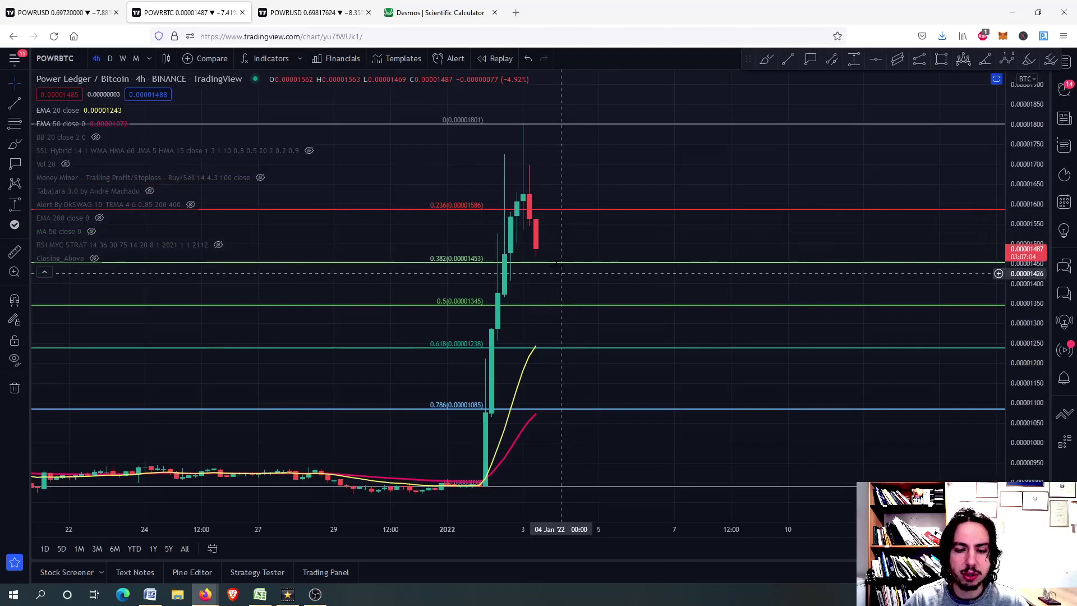
# Step: Label 0.00001451 with a price callout, add a second label below, and draw a horizontal line near 0.00001368
pyautogui.click(812, 60)
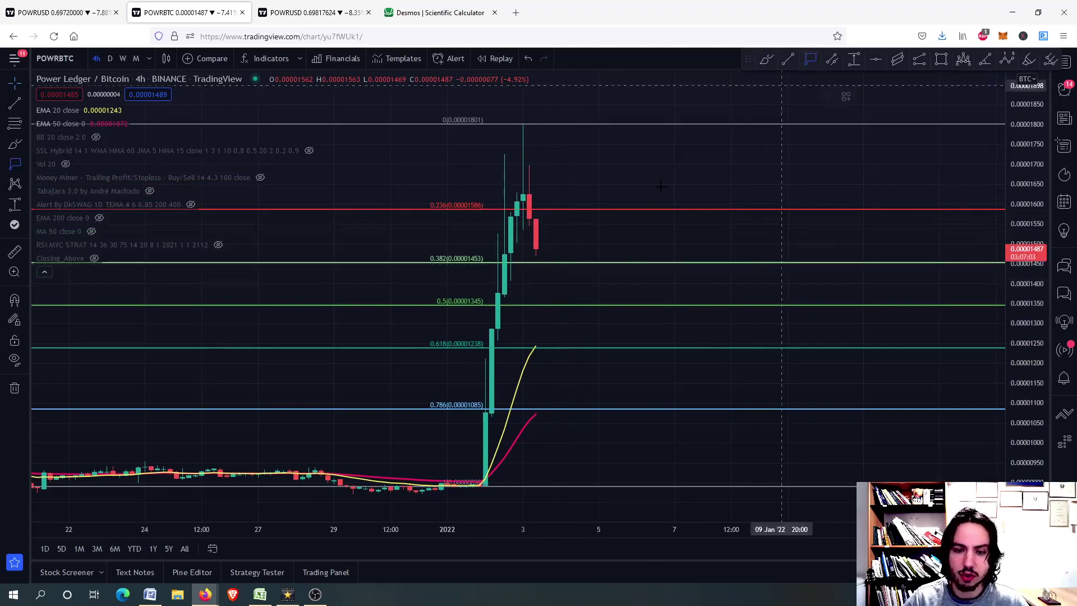
pyautogui.click(554, 262)
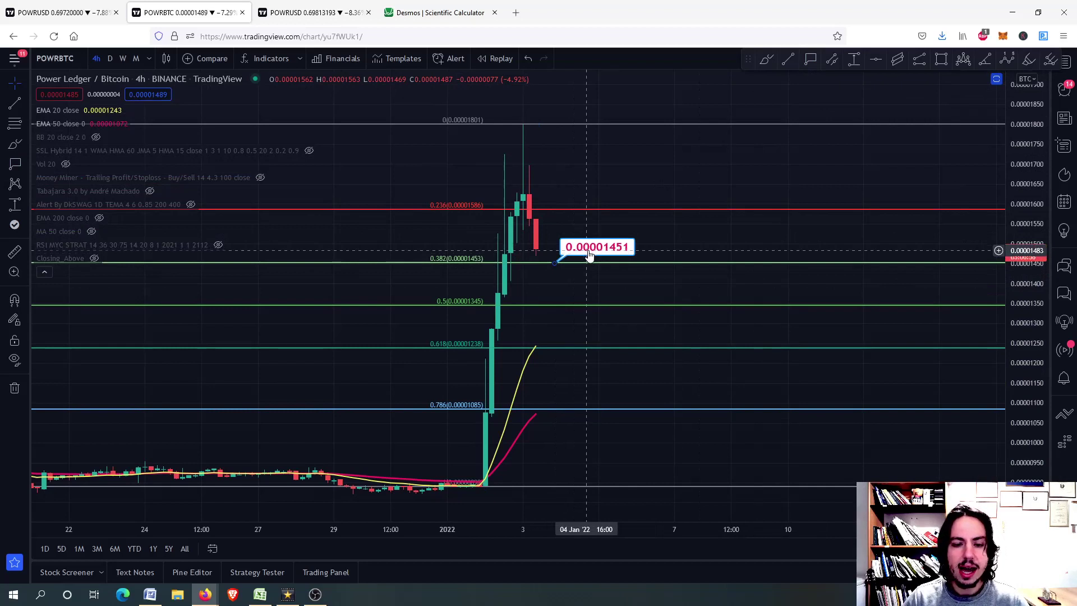
pyautogui.moveTo(588, 255); pyautogui.dragTo(589, 287)
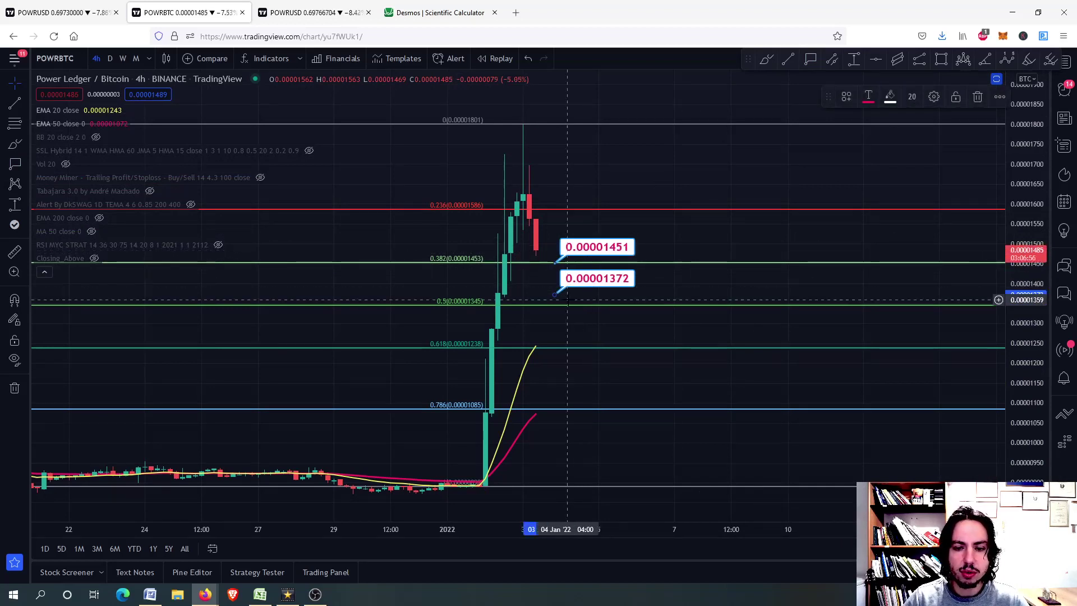
pyautogui.hotkey('alt', 'h')
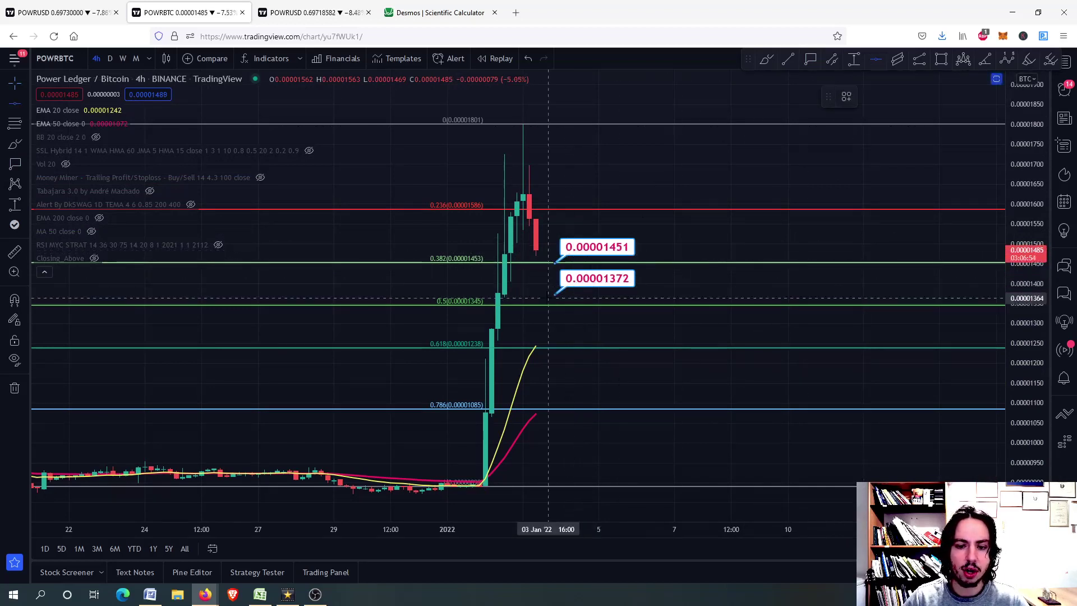
pyautogui.click(548, 296)
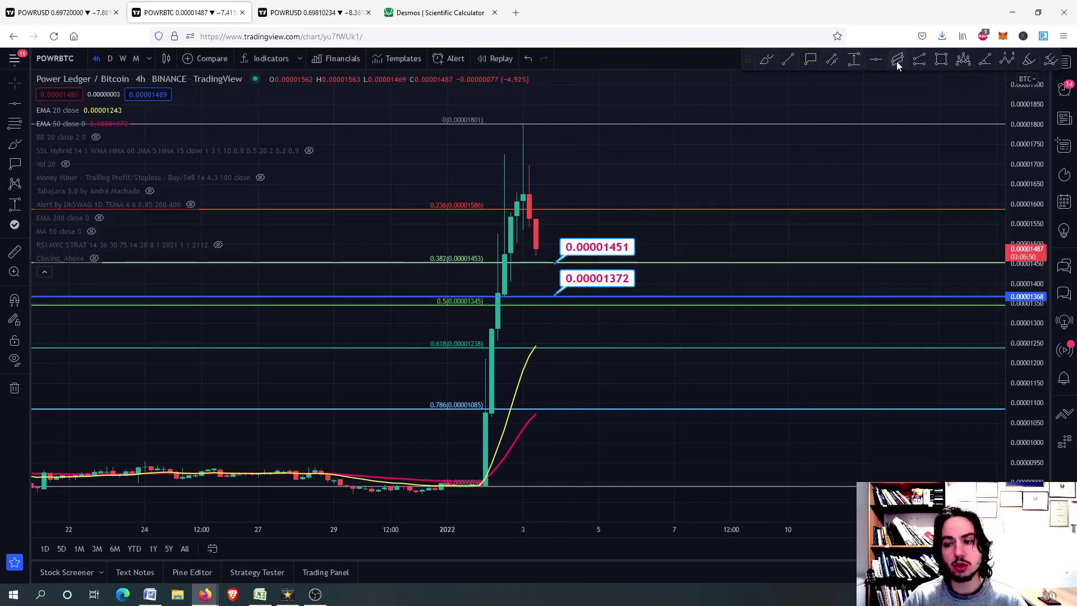
# Step: Draw a support rectangle around the blue 0.5 line, move the lower label to 0.00001354, and label 0.00001297
pyautogui.click(941, 59)
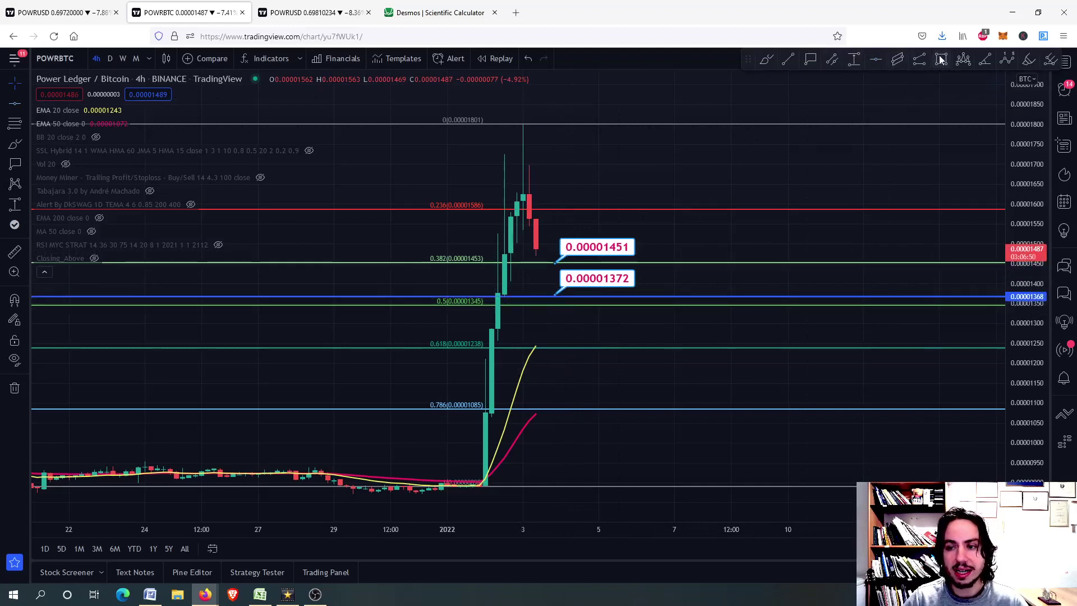
pyautogui.click(561, 296)
pyautogui.click(562, 306)
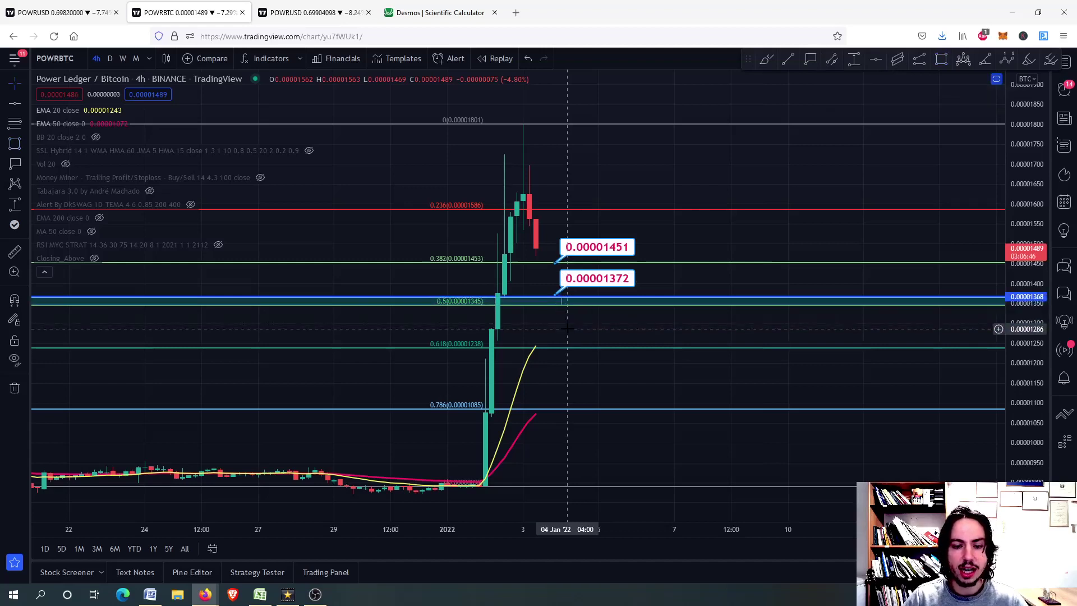
pyautogui.scroll(-2, 567, 328)
pyautogui.moveTo(584, 279)
pyautogui.mouseDown()
pyautogui.moveTo(583, 290)
pyautogui.moveTo(584, 268)
pyautogui.moveTo(583, 288)
pyautogui.mouseUp()
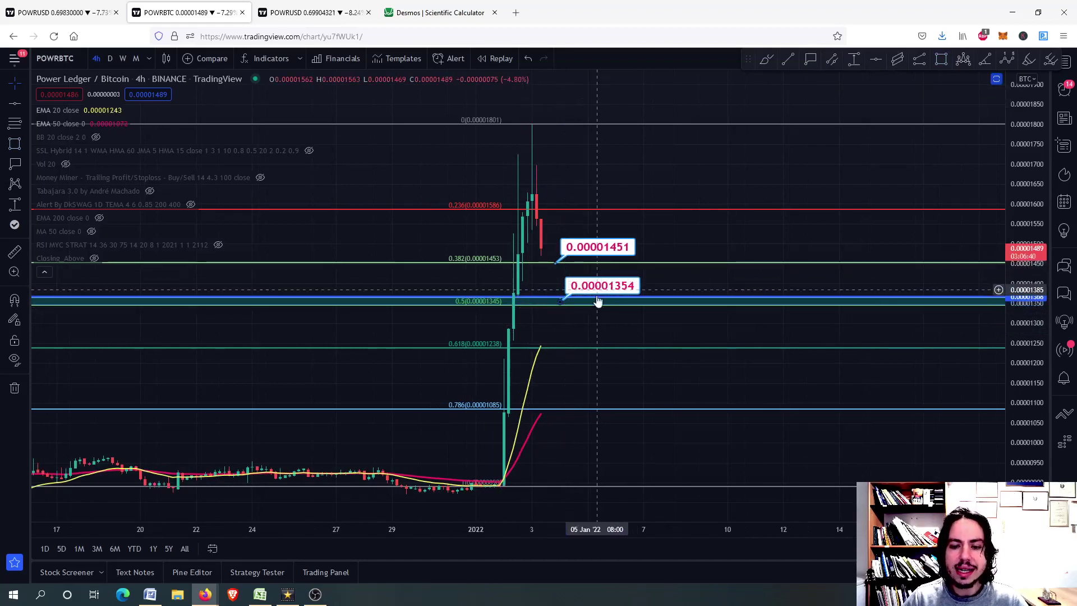
pyautogui.moveTo(597, 302); pyautogui.dragTo(600, 315)
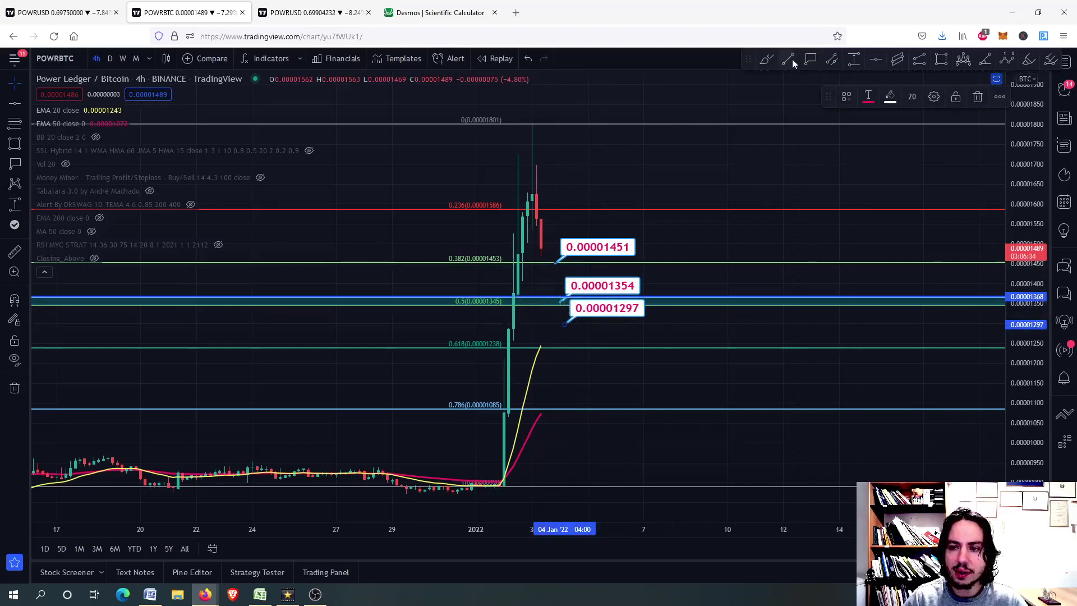
# Step: Circle the 0.00001297 label with a freehand brush loop; draw and then delete a trial price-path stroke
pyautogui.click(767, 60)
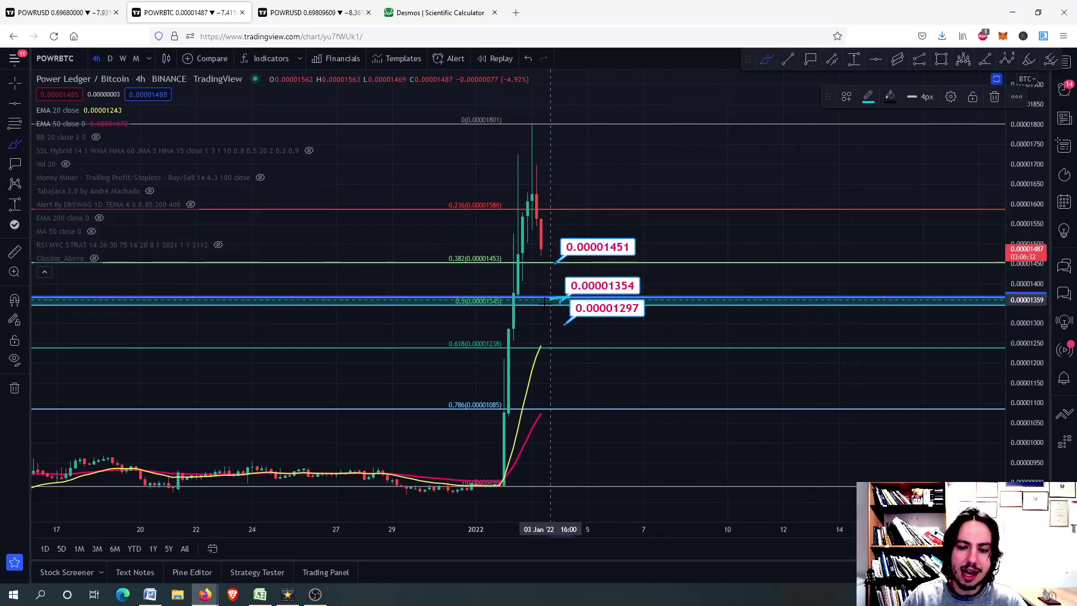
pyautogui.moveTo(574, 297)
pyautogui.mouseDown()
pyautogui.moveTo(587, 317)
pyautogui.moveTo(577, 300)
pyautogui.mouseUp()
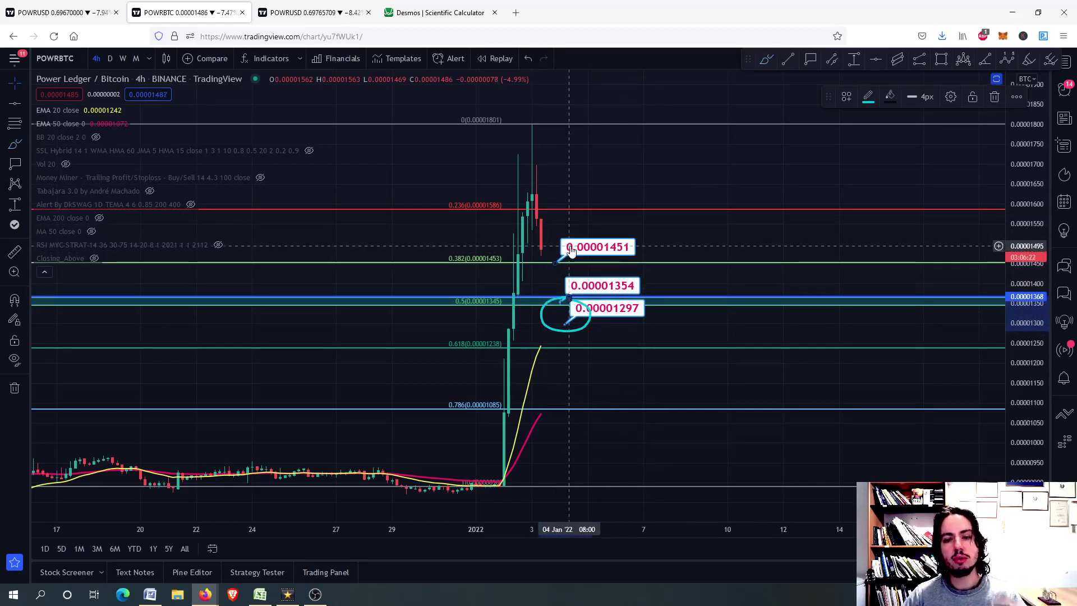
pyautogui.click(766, 60)
pyautogui.moveTo(538, 247)
pyautogui.mouseDown()
pyautogui.moveTo(552, 289)
pyautogui.moveTo(599, 246)
pyautogui.moveTo(621, 343)
pyautogui.mouseUp()
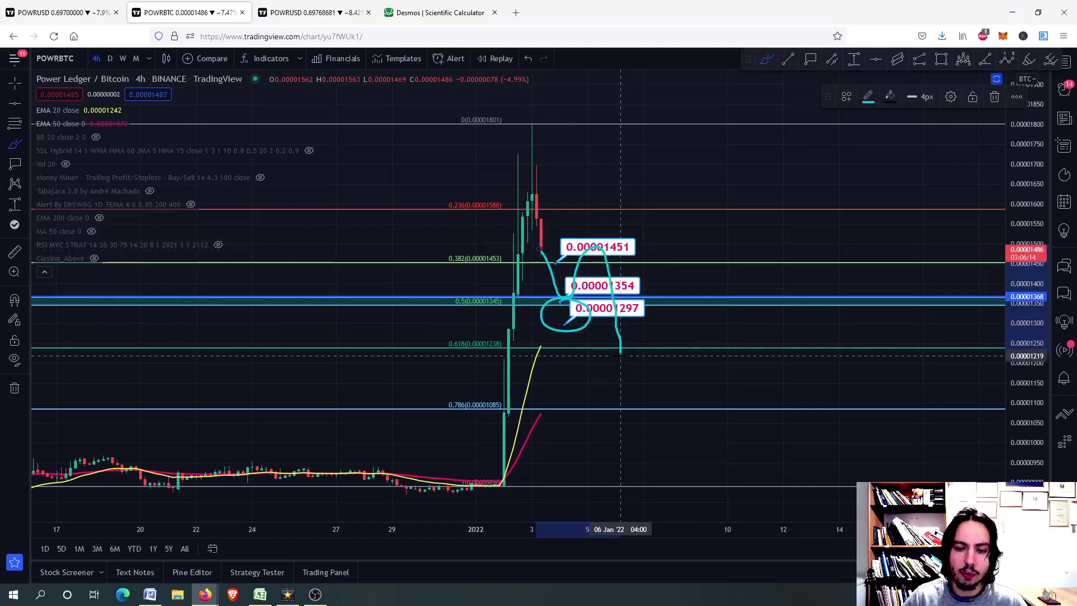
pyautogui.press('Delete')
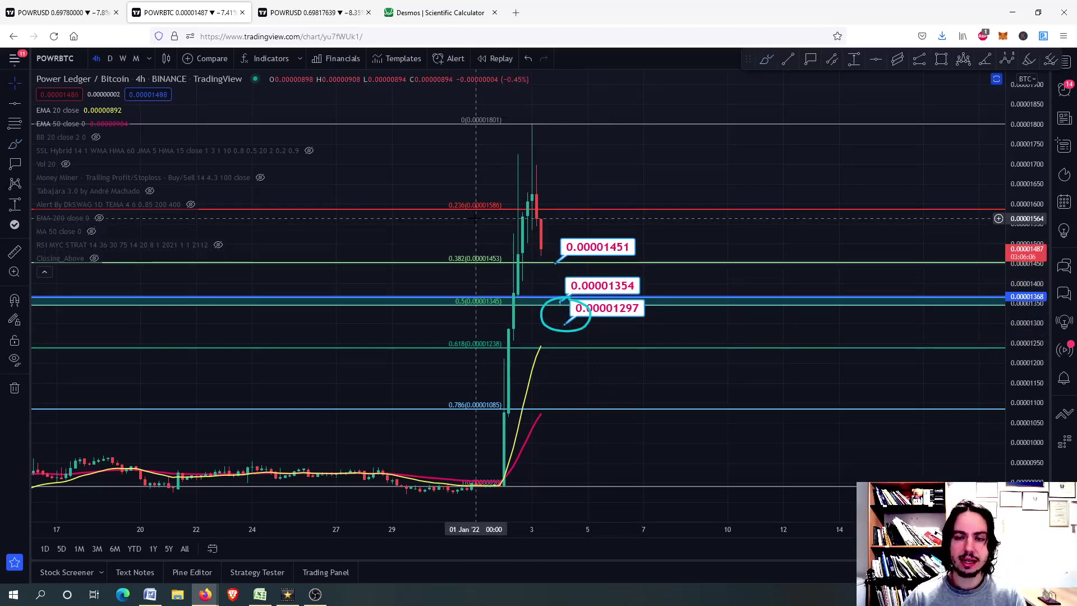
# Step: Open the POWRUSD chart and pan and zoom to frame the January price spike
pyautogui.click(319, 6)
pyautogui.moveTo(814, 261); pyautogui.dragTo(589, 294)
pyautogui.scroll(3, 599, 285)
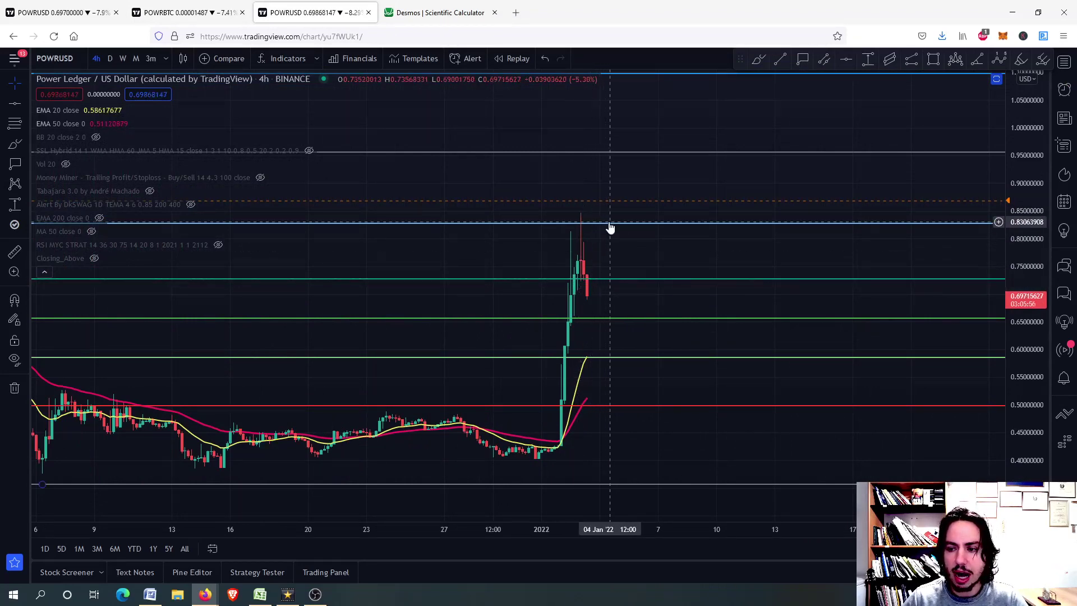
pyautogui.scroll(-3, 610, 228)
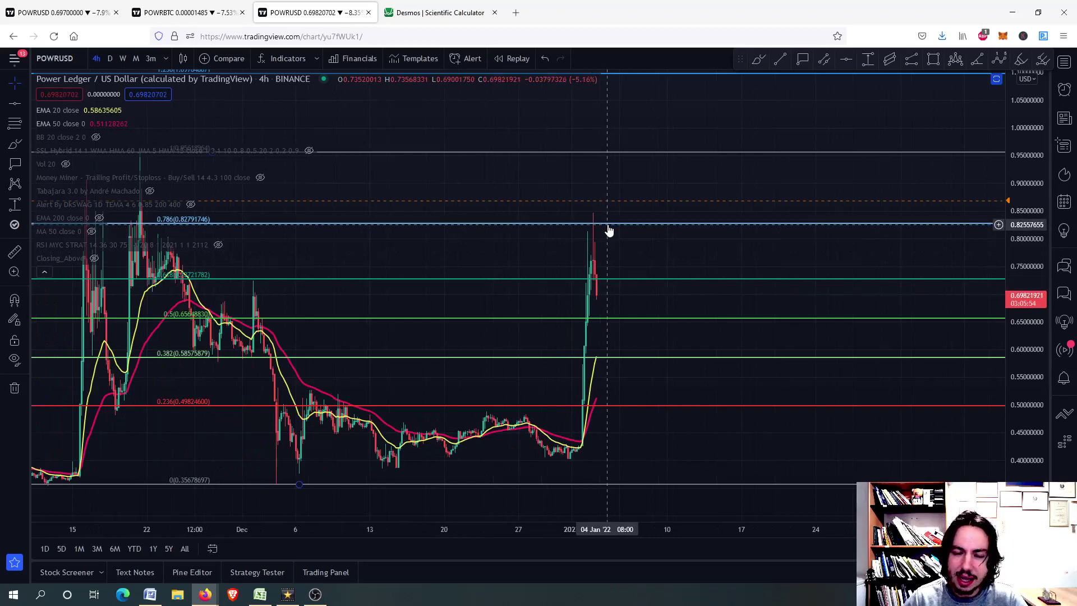
pyautogui.scroll(2, 609, 230)
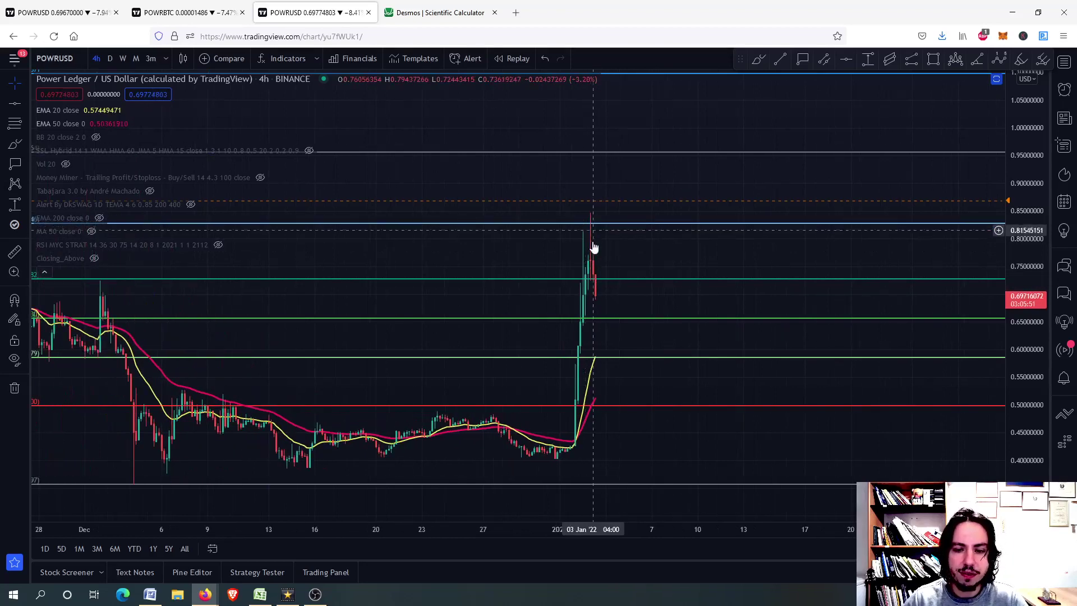
pyautogui.scroll(3, 631, 324)
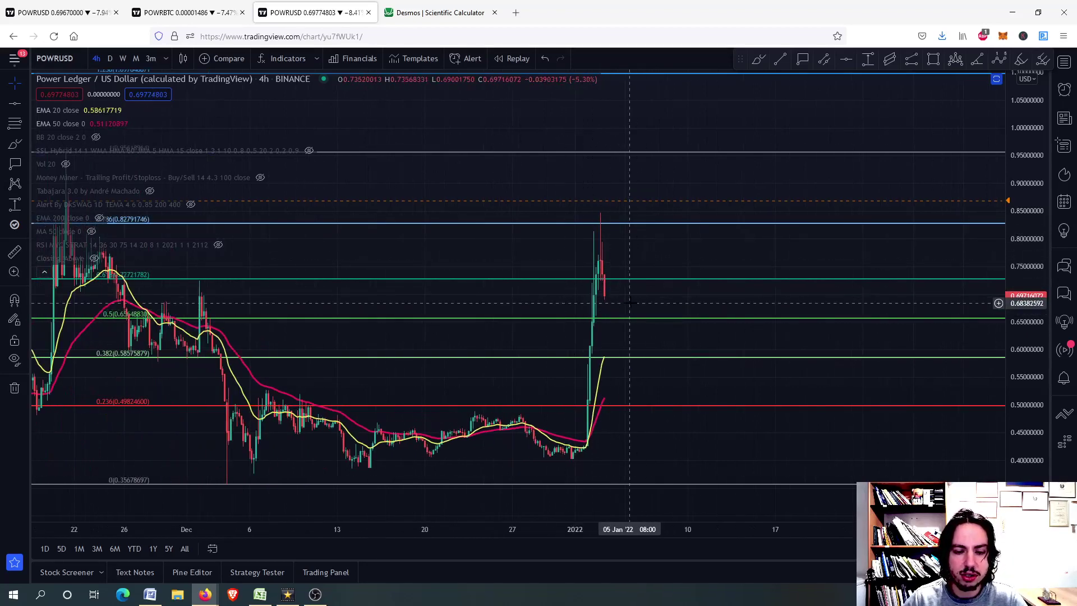
pyautogui.scroll(2, 600, 281)
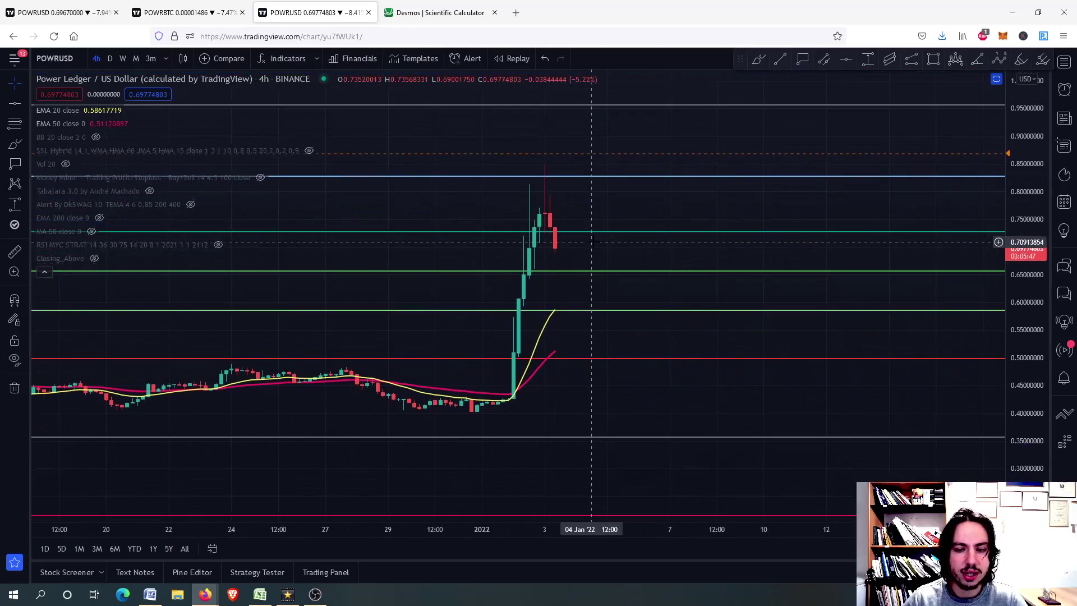
pyautogui.scroll(3, 1026, 325)
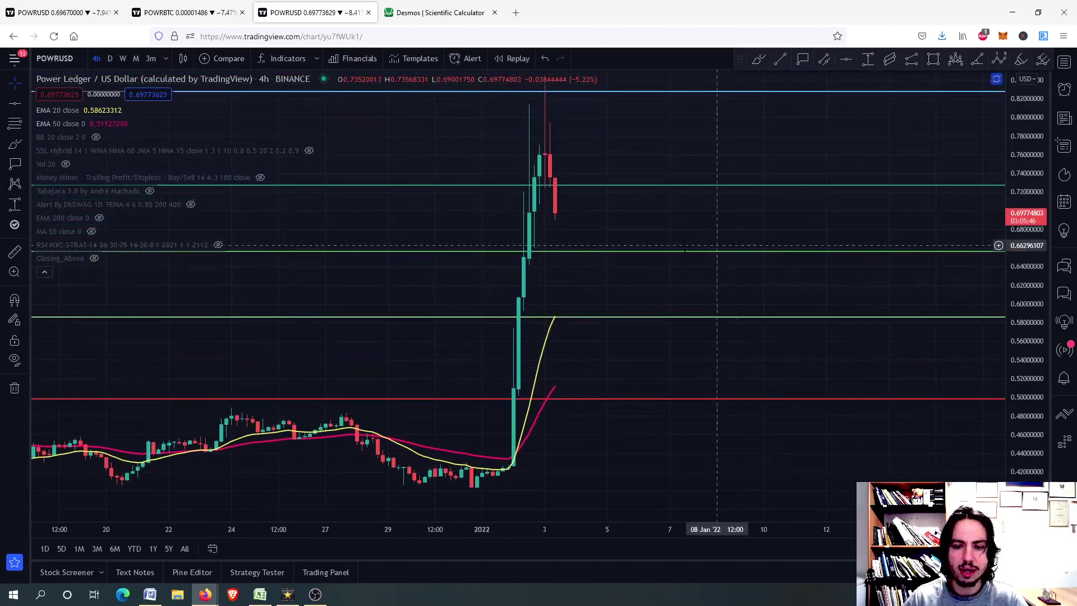
pyautogui.scroll(-5, 618, 228)
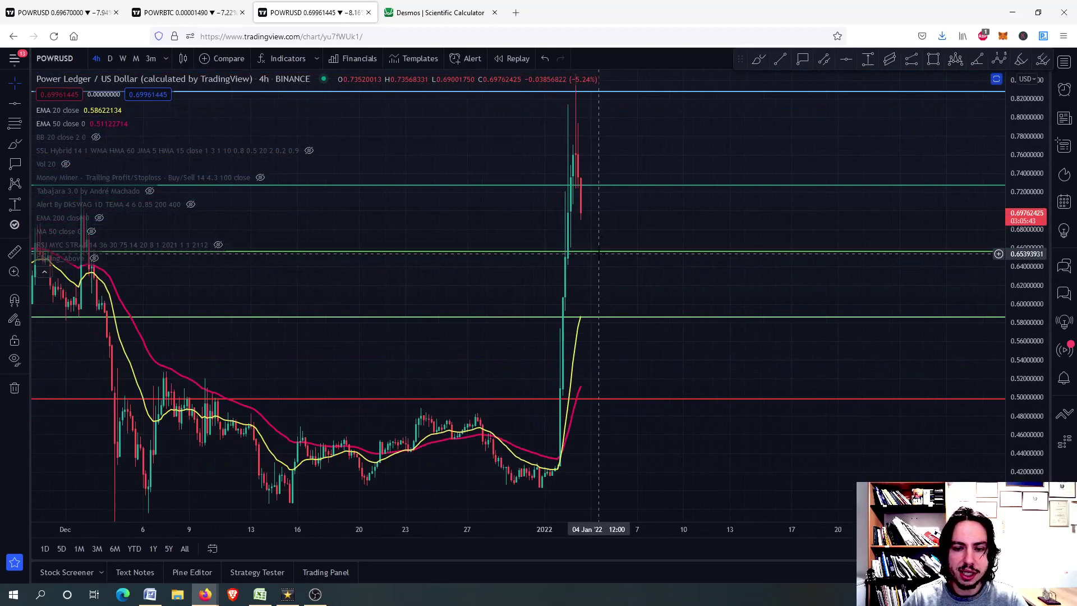
pyautogui.scroll(-3, 601, 257)
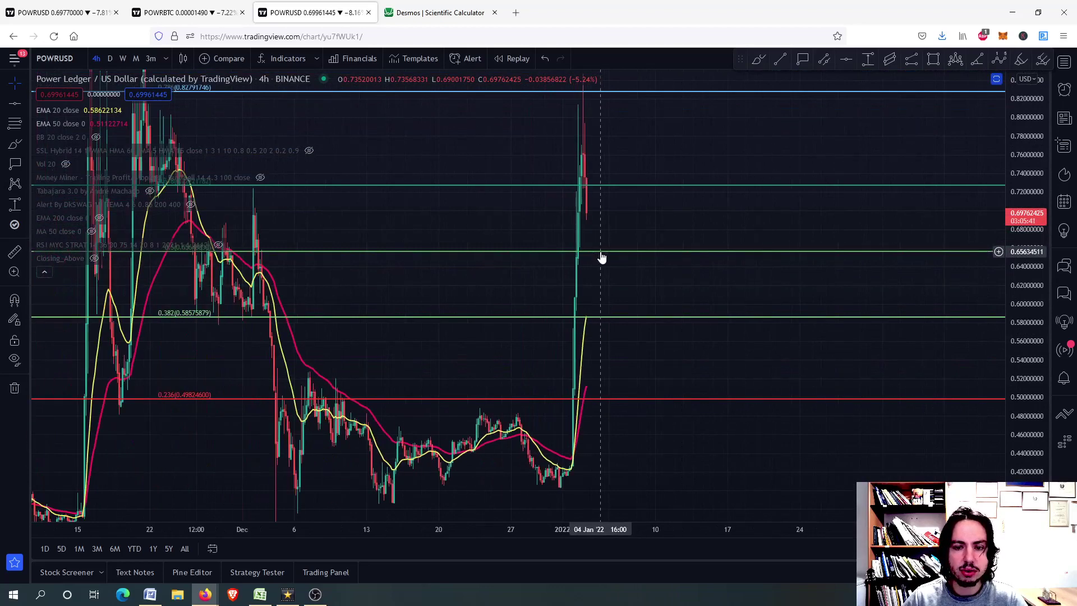
pyautogui.scroll(2, 601, 257)
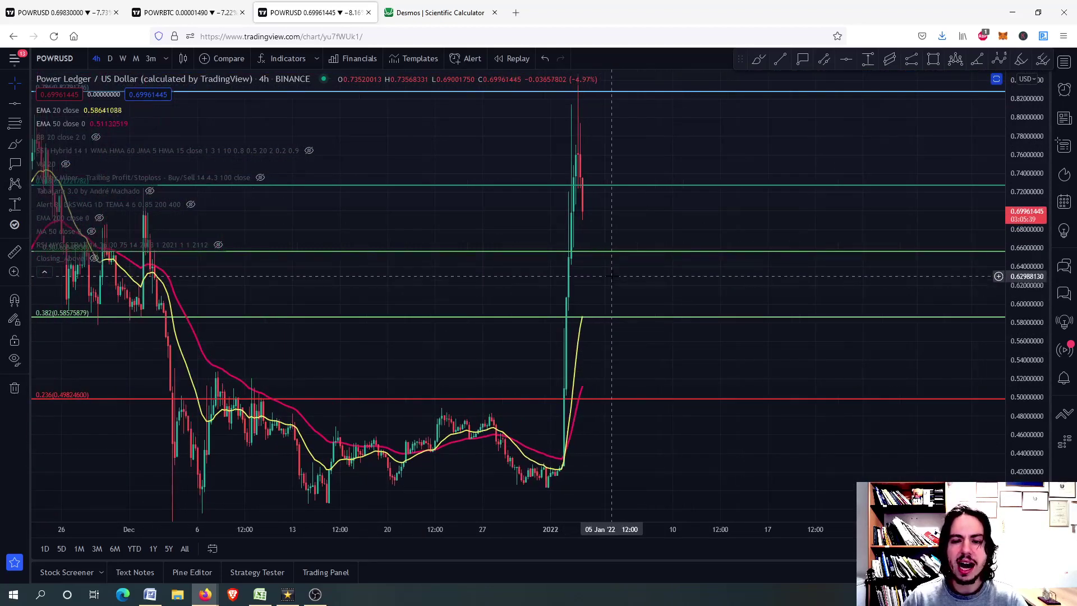
# Step: Remove all existing drawings from the POWRUSD chart
pyautogui.rightClick(611, 276)
pyautogui.click(696, 514)
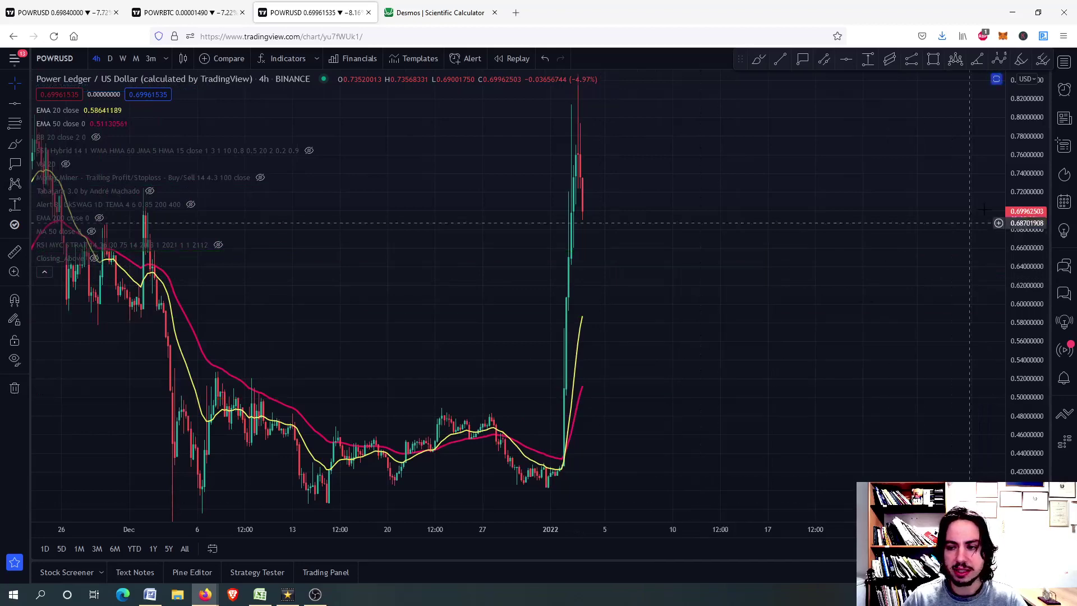
pyautogui.scroll(2, 969, 222)
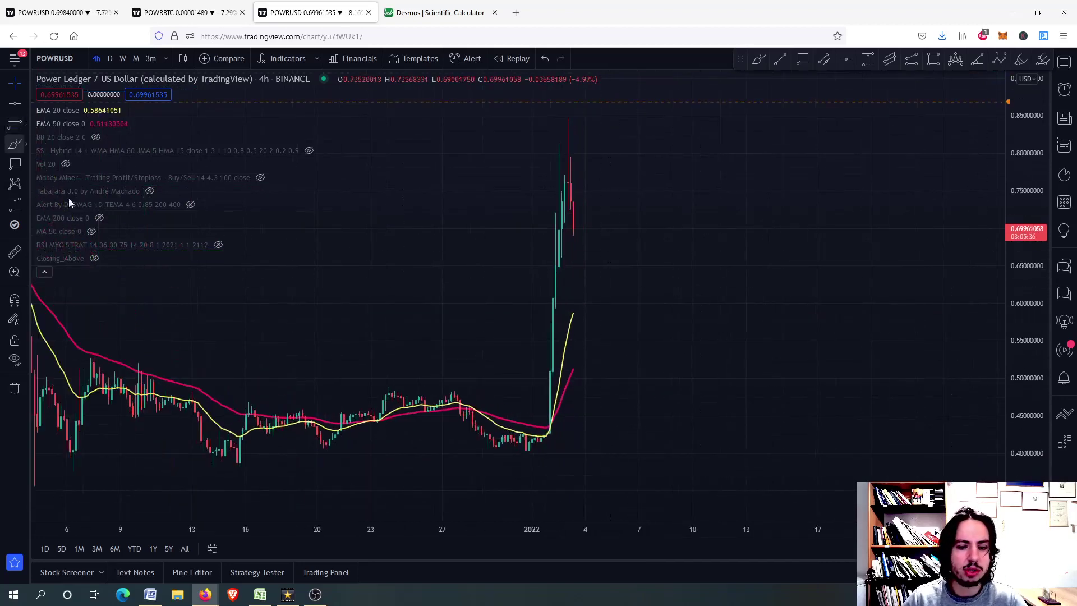
# Step: Draw a Fibonacci retracement from the early-January low (0.4035) to the 0.8478 spike high
pyautogui.hotkey('alt', 'f')
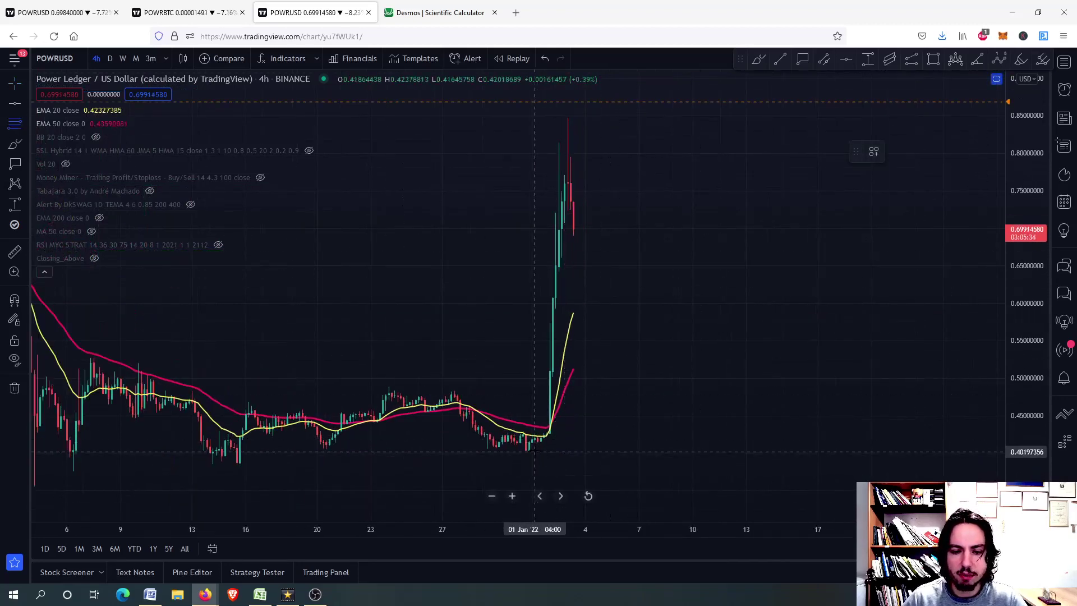
pyautogui.click(535, 450)
pyautogui.click(579, 117)
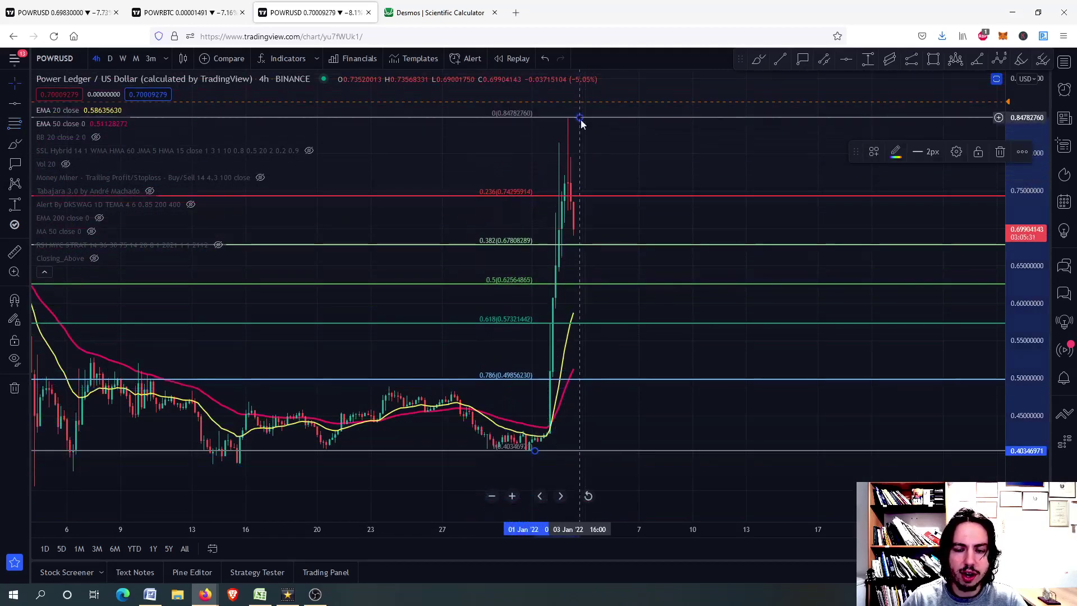
pyautogui.scroll(1, 606, 207)
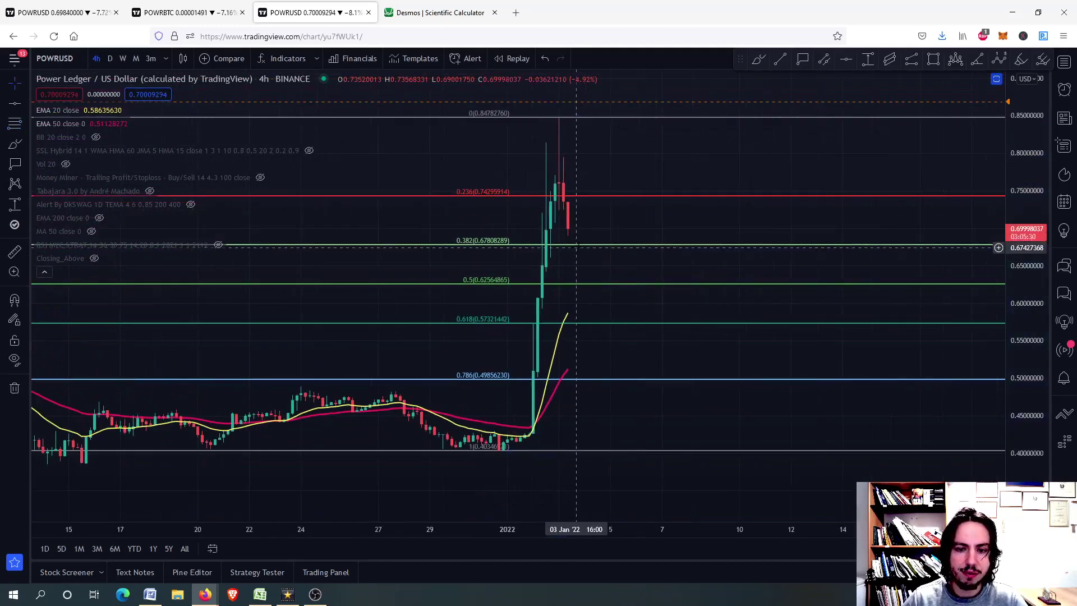
pyautogui.scroll(-2, 576, 247)
pyautogui.scroll(1, 586, 250)
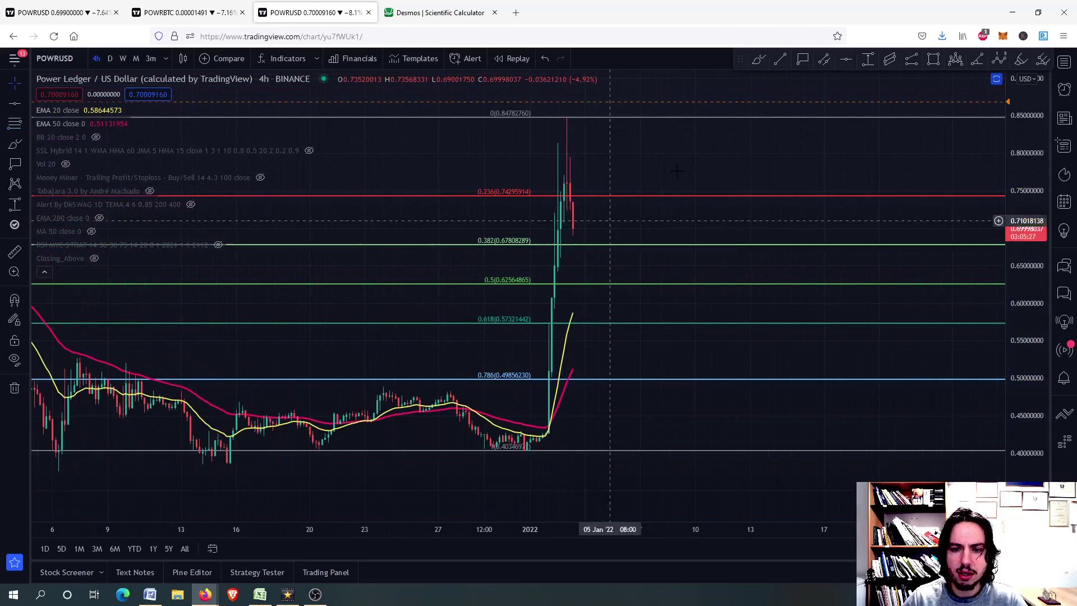
# Step: Place price labels on the 0.382 (0.67801406) and 0.5 (0.62564865) Fibonacci levels
pyautogui.click(803, 59)
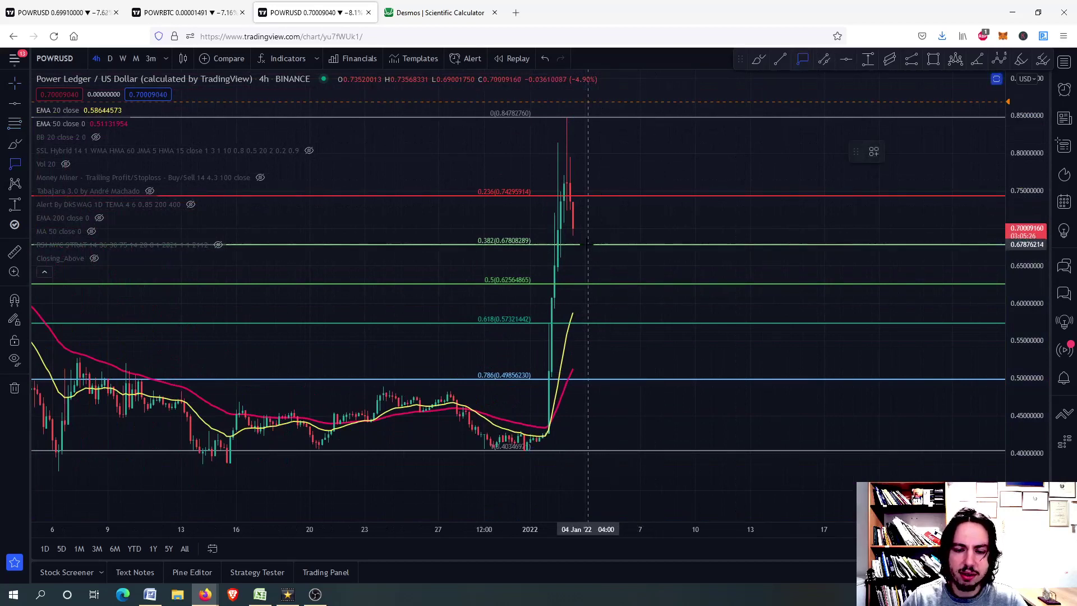
pyautogui.click(588, 245)
pyautogui.click(615, 270)
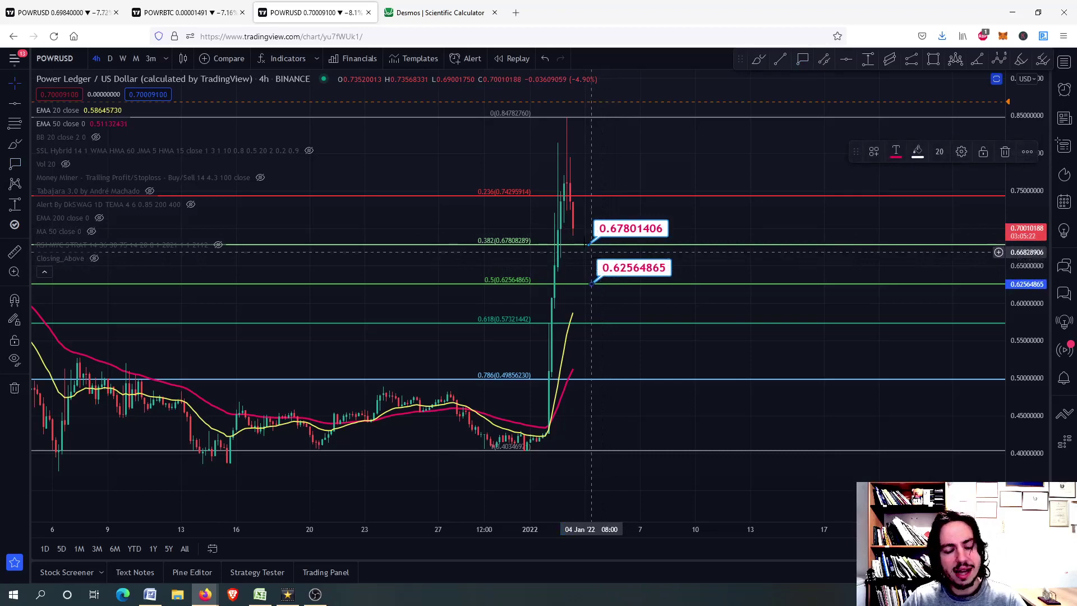
# Step: Shift the chart slightly and briefly show, then hide, the indicator panes
pyautogui.scroll(2, 577, 269)
pyautogui.moveTo(577, 288); pyautogui.dragTo(571, 318)
pyautogui.doubleClick(583, 335)
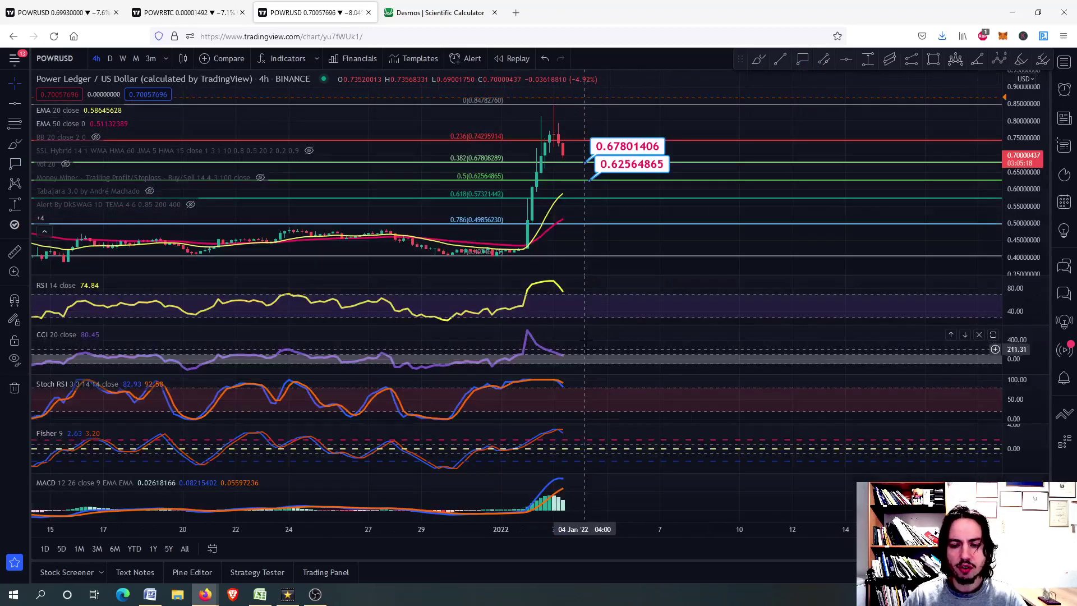
pyautogui.doubleClick(601, 221)
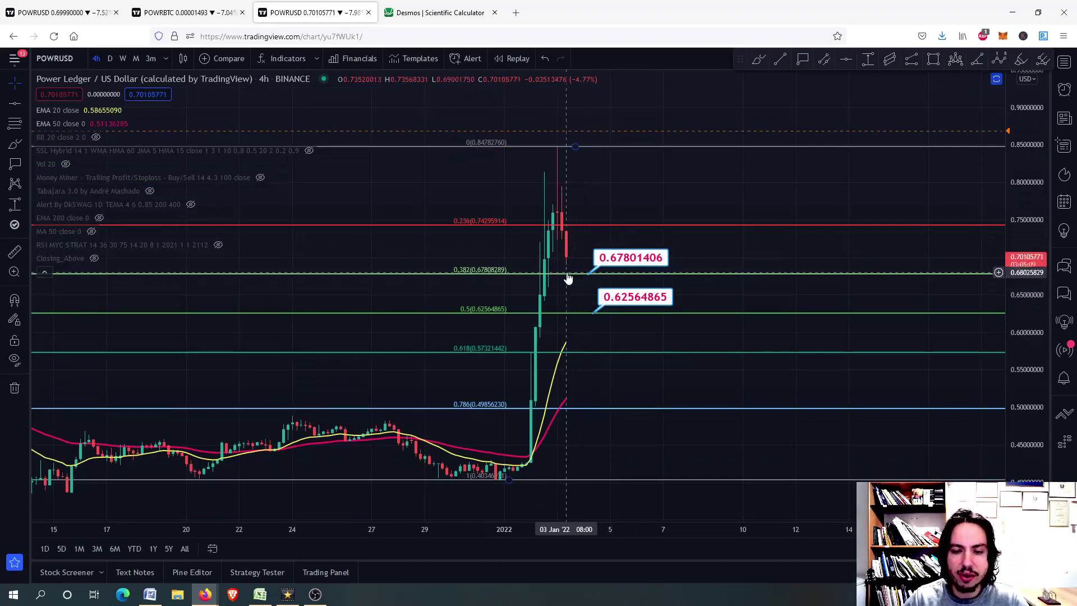
# Step: Sketch a freehand stroke below the price labels, then undo it
pyautogui.click(758, 59)
pyautogui.moveTo(574, 275)
pyautogui.mouseDown()
pyautogui.moveTo(578, 313)
pyautogui.moveTo(590, 312)
pyautogui.moveTo(606, 275)
pyautogui.moveTo(612, 329)
pyautogui.mouseUp()
pyautogui.hotkey('ctrl', 'z')
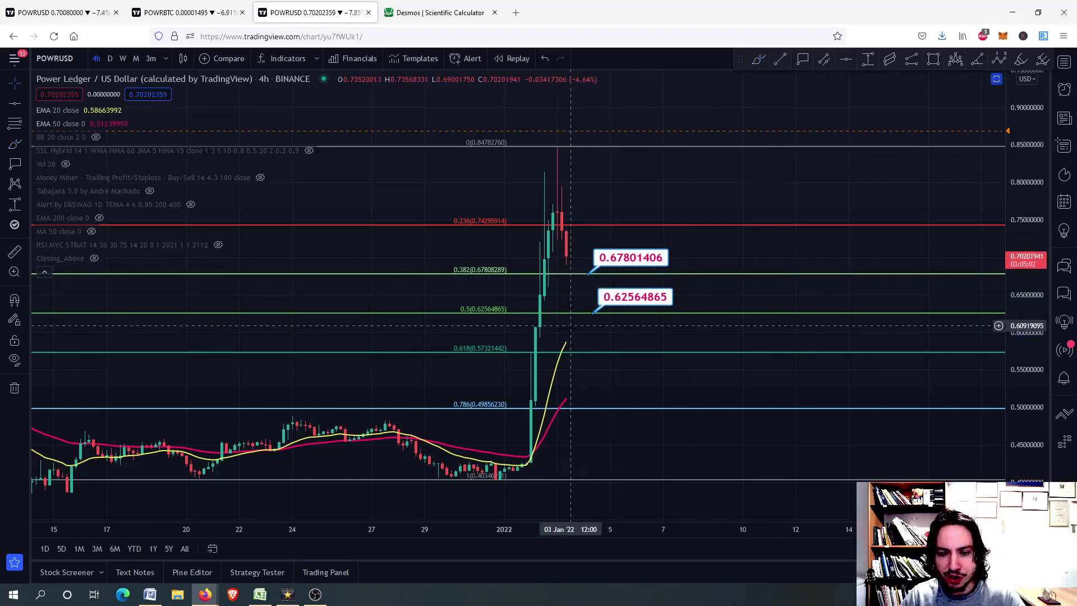
pyautogui.scroll(-3, 579, 321)
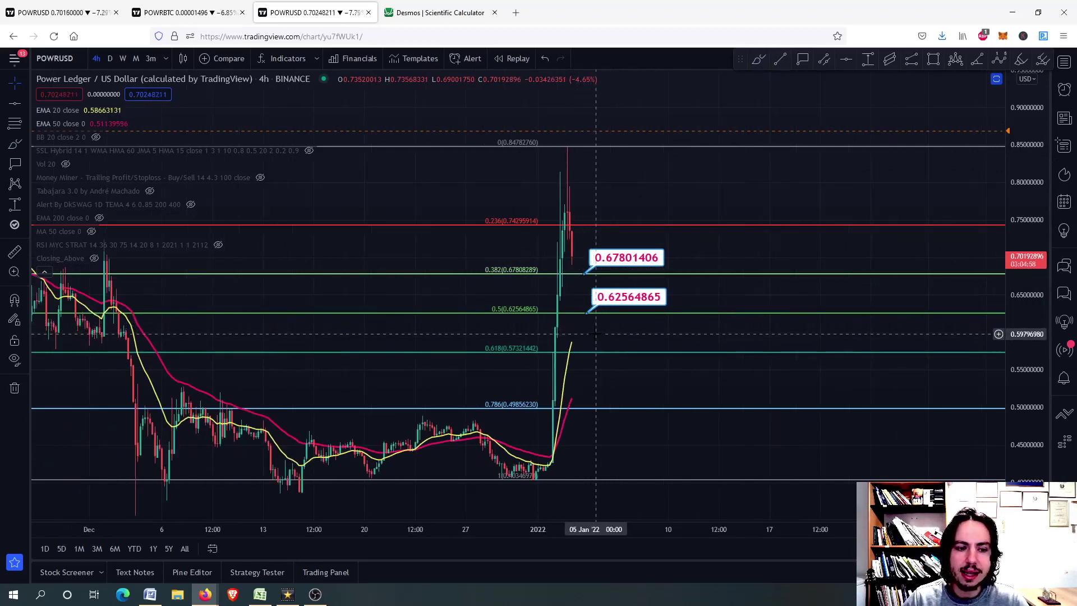
pyautogui.scroll(-2, 596, 333)
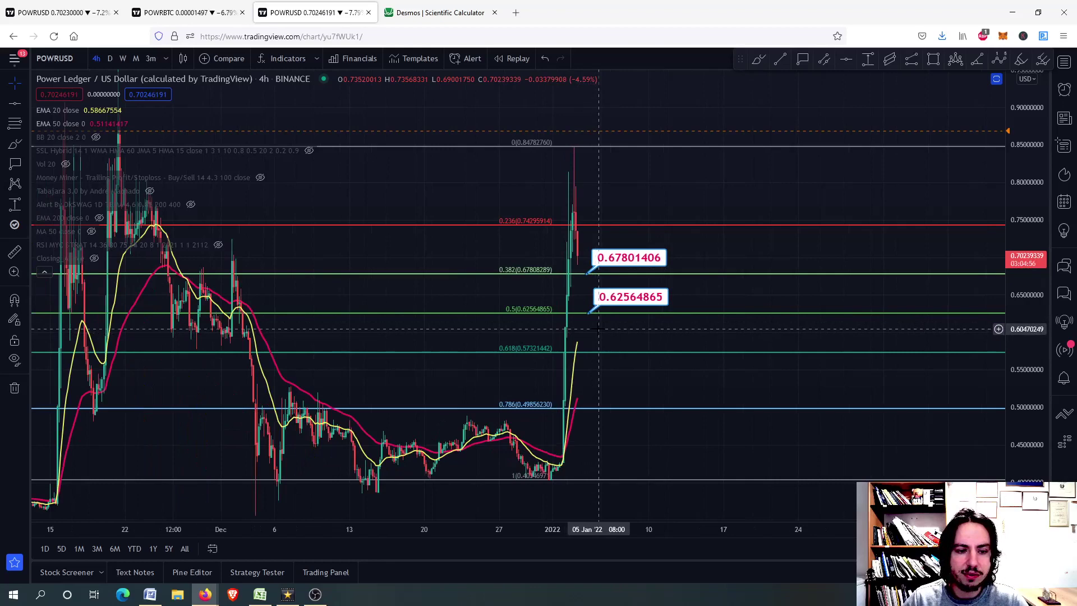
# Step: Draw a horizontal line at about 0.600
pyautogui.click(846, 58)
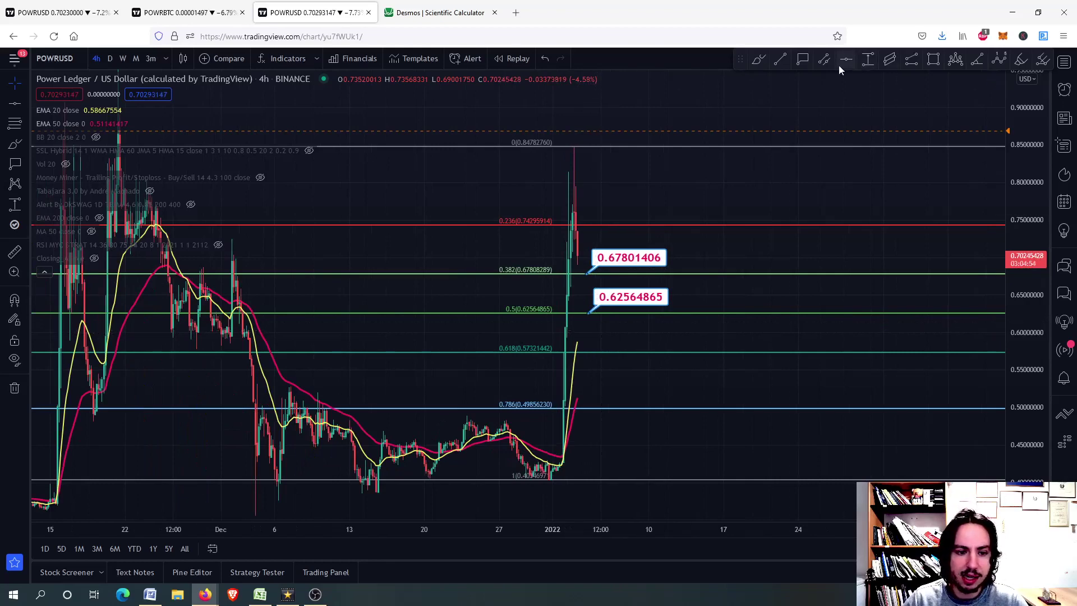
pyautogui.click(578, 332)
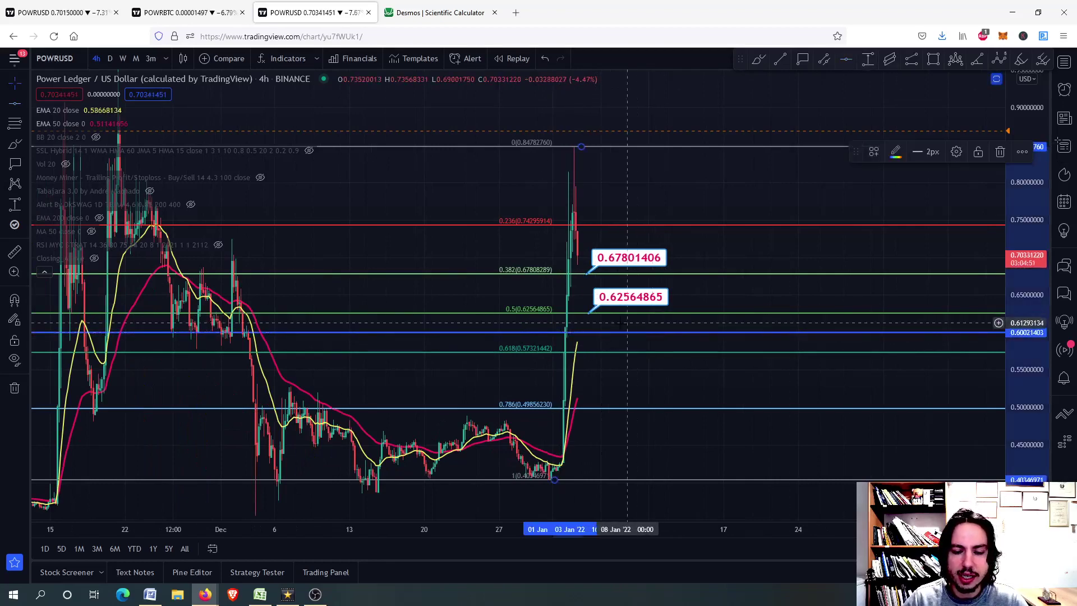
pyautogui.scroll(2, 586, 330)
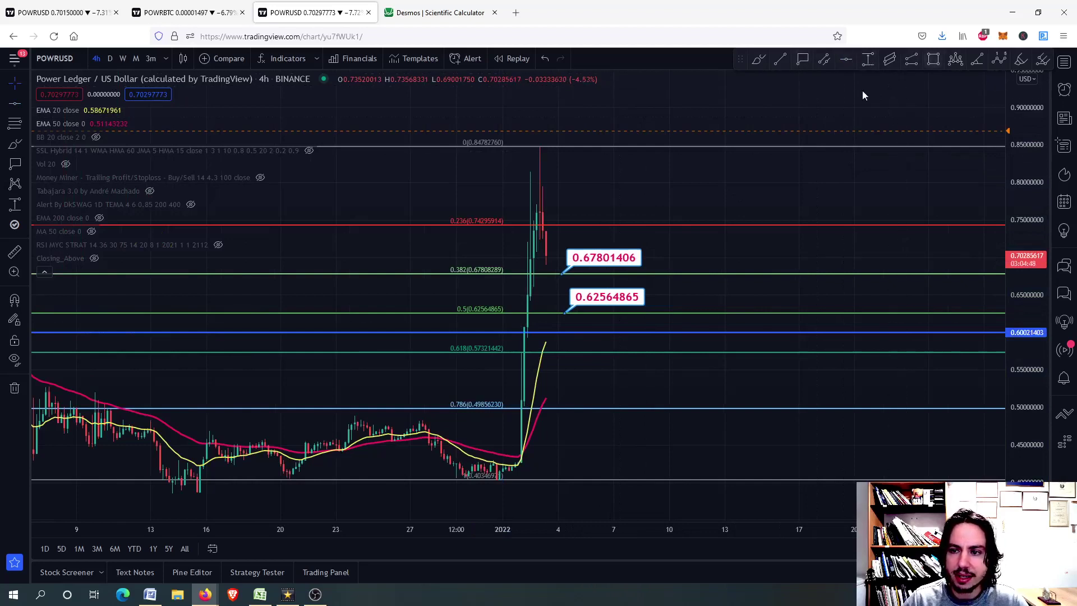
# Step: Draw a support rectangle from the 0.5 level to 0.60 and label its bottom 0.60320634
pyautogui.click(933, 58)
pyautogui.moveTo(580, 312)
pyautogui.mouseDown()
pyautogui.moveTo(580, 331)
pyautogui.moveTo(588, 322)
pyautogui.mouseUp()
pyautogui.click(581, 324)
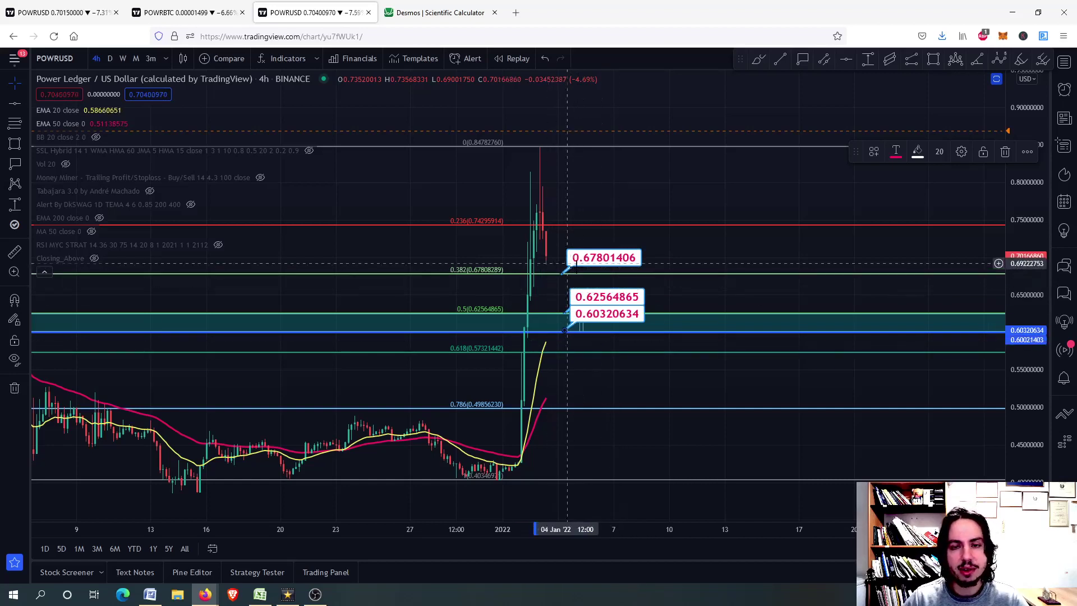
pyautogui.scroll(2, 583, 269)
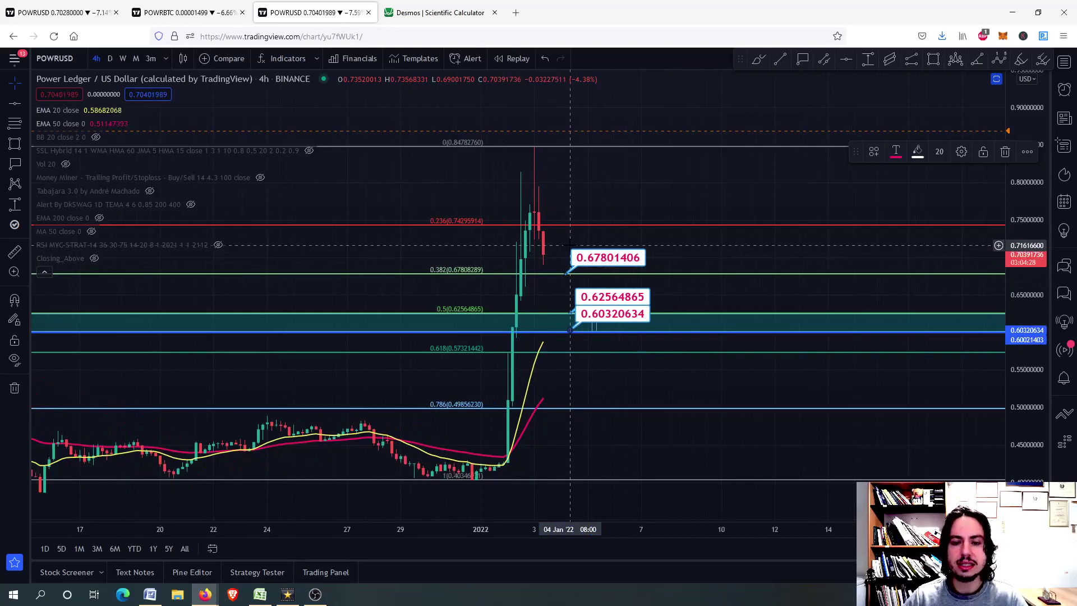
pyautogui.scroll(-3, 570, 245)
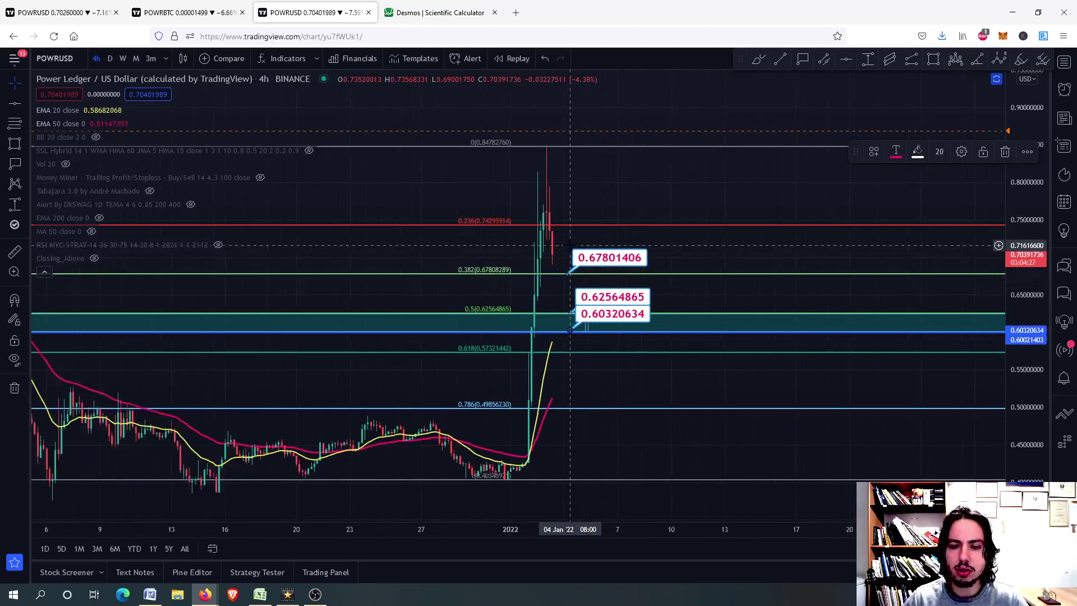
# Step: Switch the chart to the daily timeframe, then maximize and restore the Stoch RSI pane
pyautogui.click(110, 58)
pyautogui.scroll(3, 583, 246)
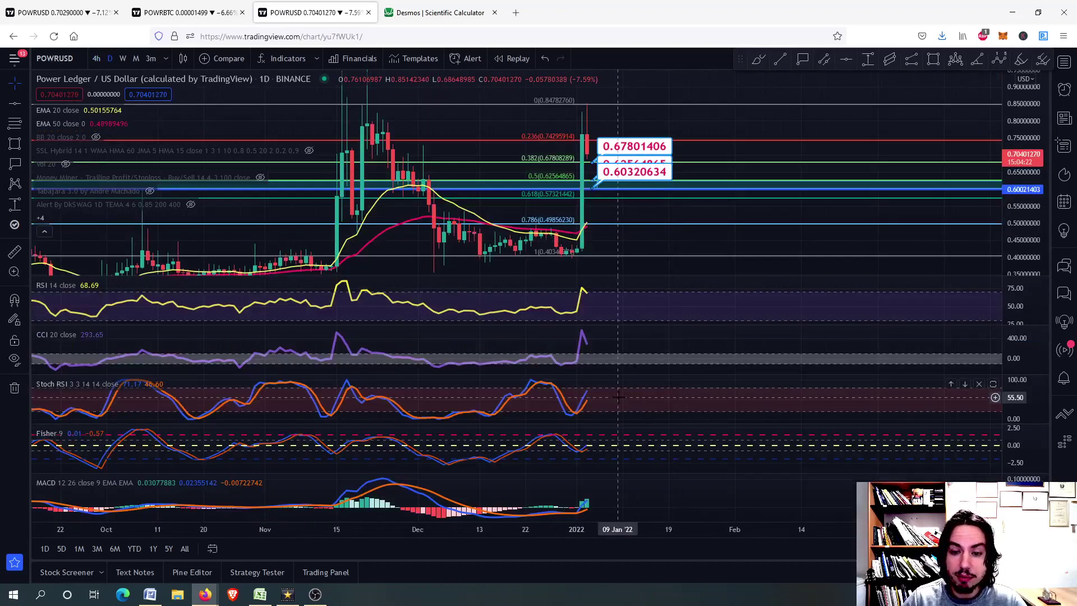
pyautogui.doubleClick(617, 397)
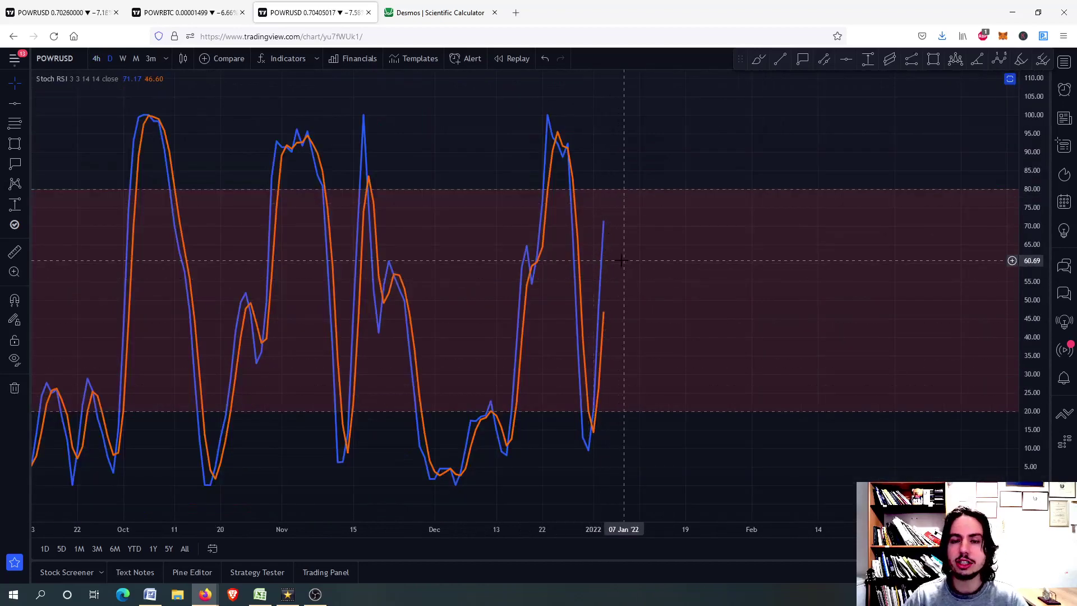
pyautogui.scroll(3, 622, 260)
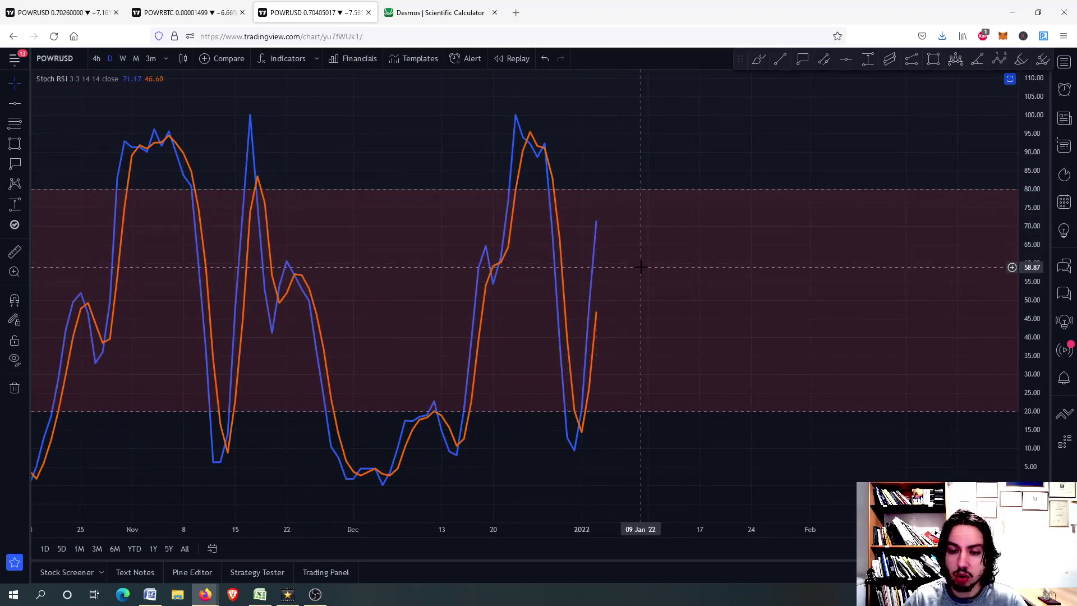
pyautogui.doubleClick(641, 267)
# Step: Maximize and restore the RSI and Stoch RSI panes, then shift the price chart to show higher levels
pyautogui.doubleClick(625, 301)
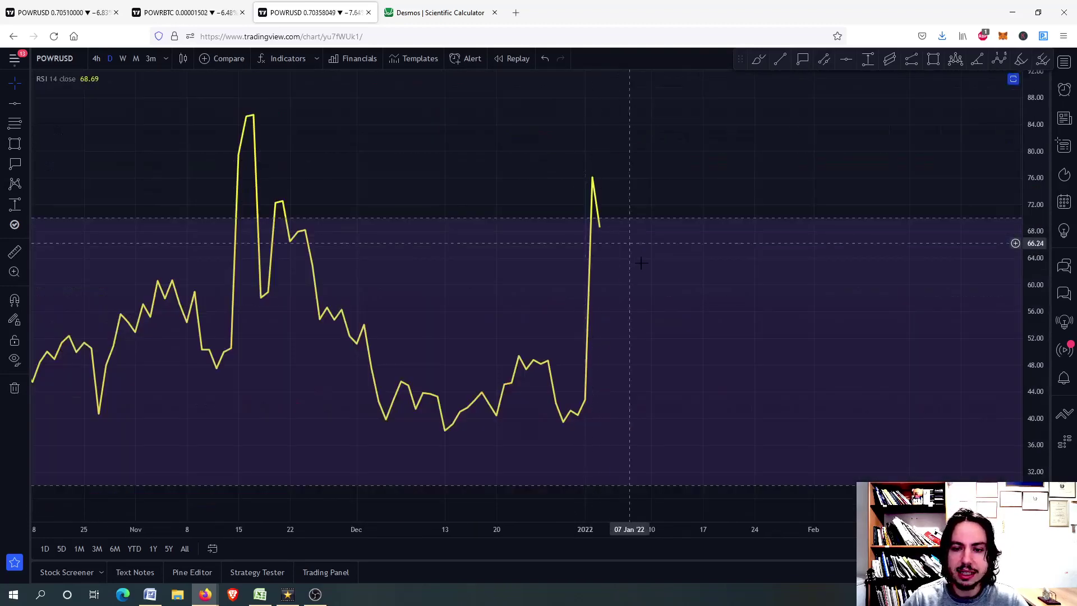
pyautogui.doubleClick(633, 337)
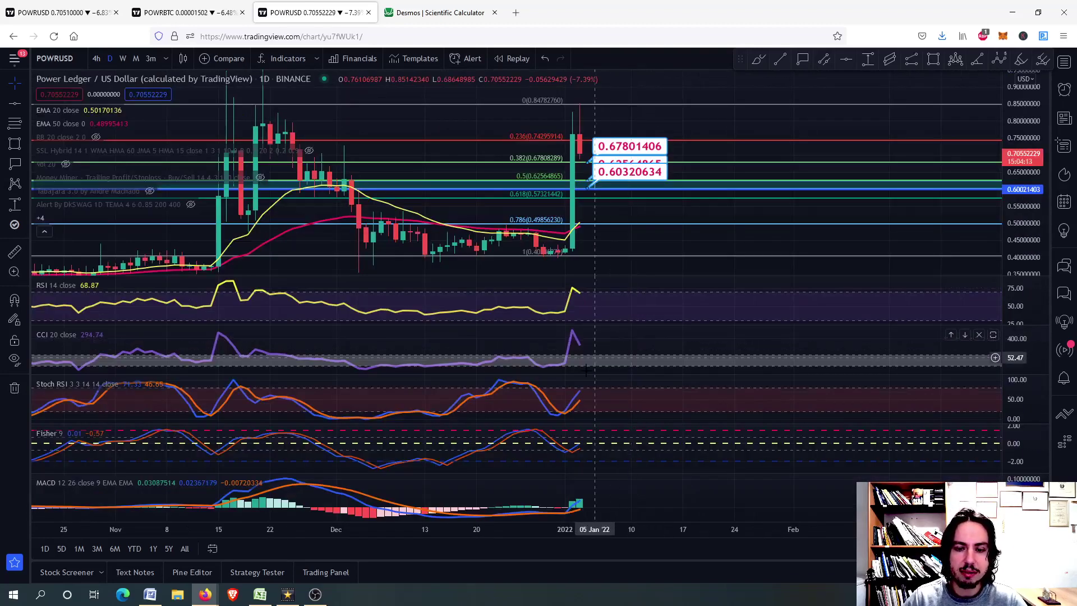
pyautogui.doubleClick(591, 399)
pyautogui.doubleClick(629, 305)
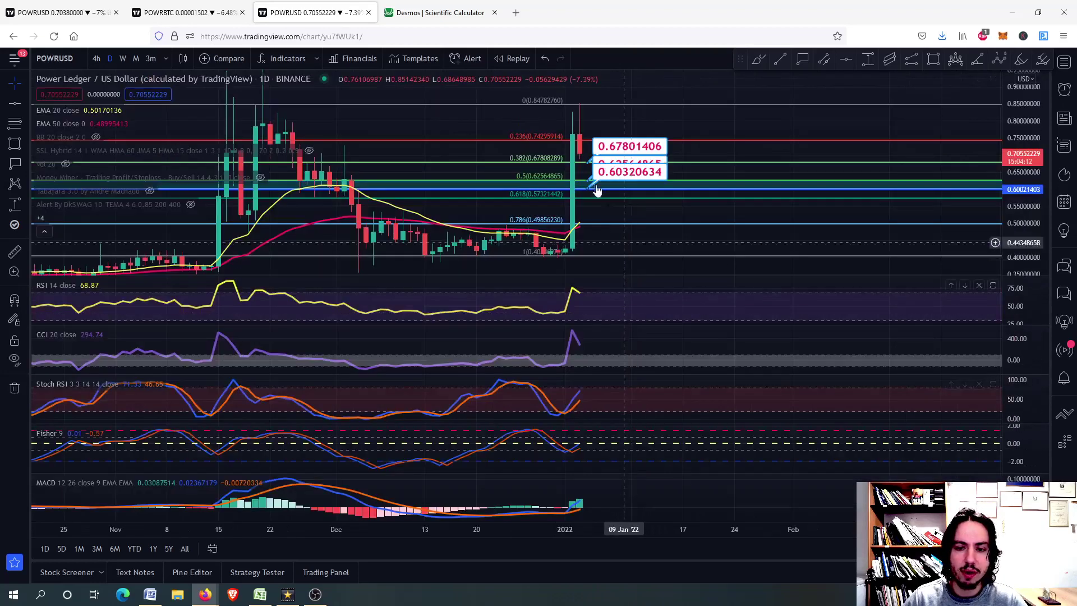
pyautogui.moveTo(587, 128)
pyautogui.mouseDown()
pyautogui.moveTo(577, 193)
pyautogui.moveTo(591, 117)
pyautogui.mouseUp()
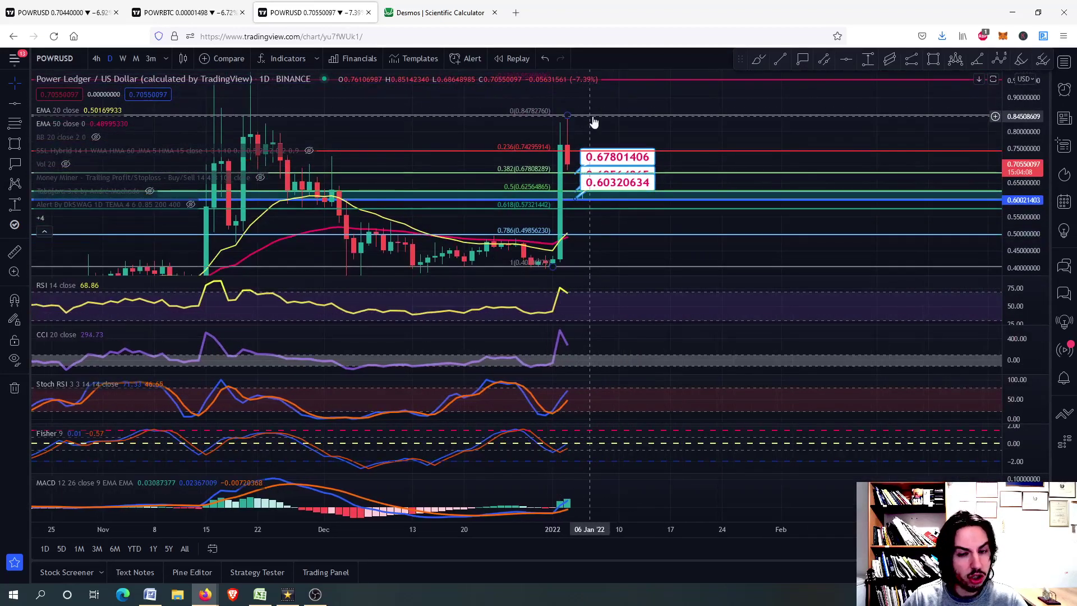
# Step: Close the Fisher settings unchanged, then maximize and restore the Fisher pane
pyautogui.doubleClick(598, 430)
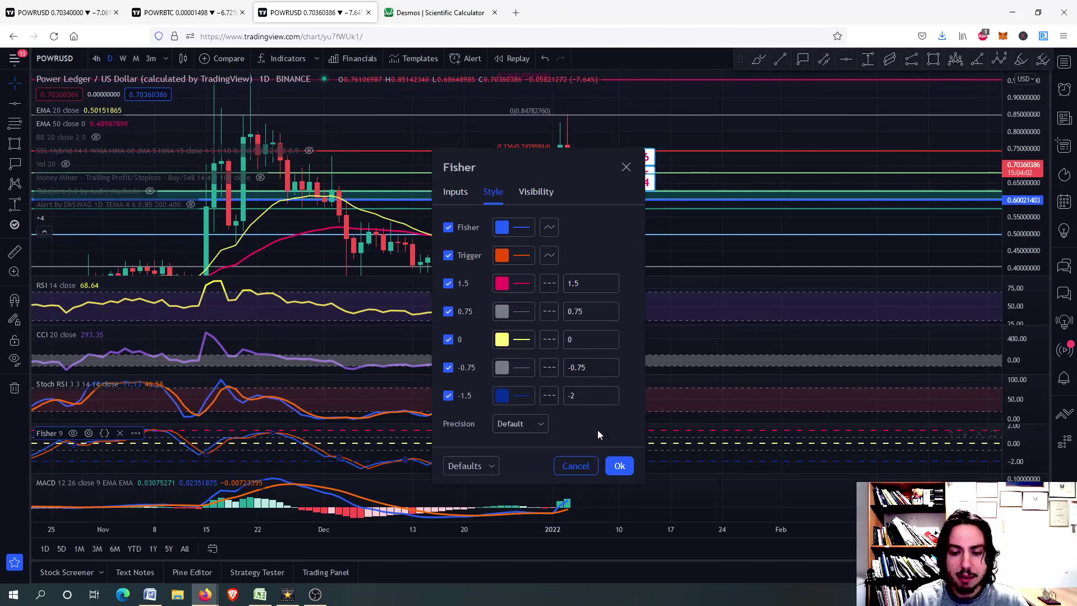
pyautogui.click(625, 167)
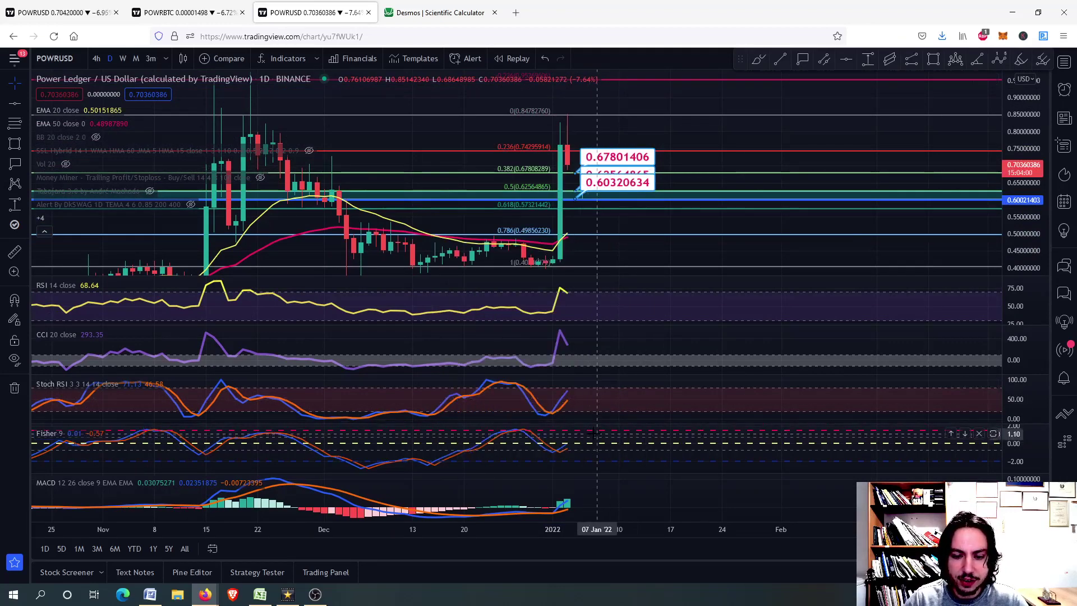
pyautogui.doubleClick(595, 430)
pyautogui.scroll(1, 594, 314)
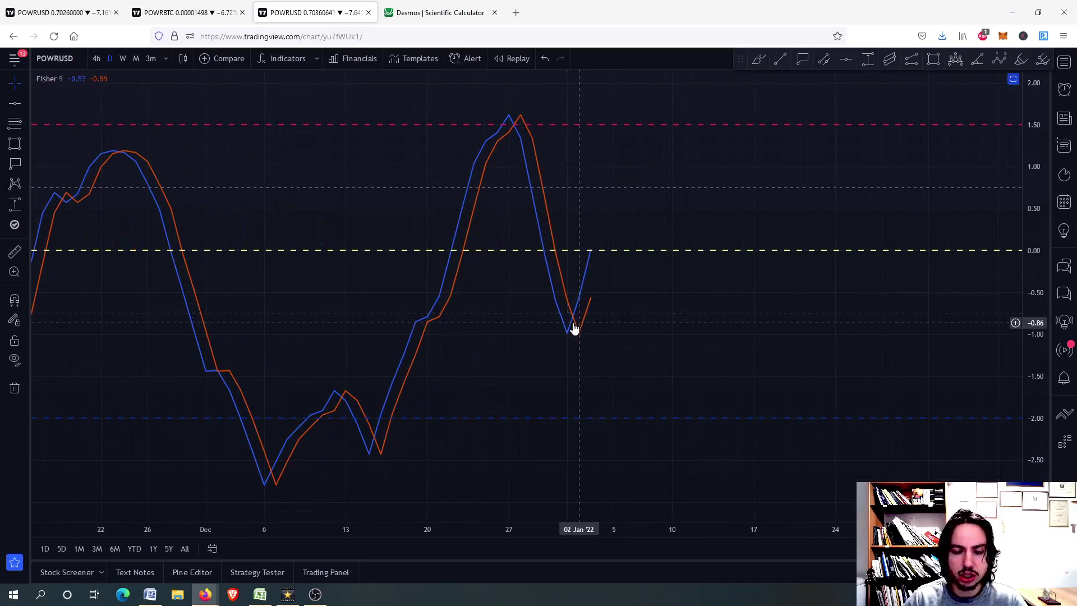
pyautogui.scroll(-5, 591, 313)
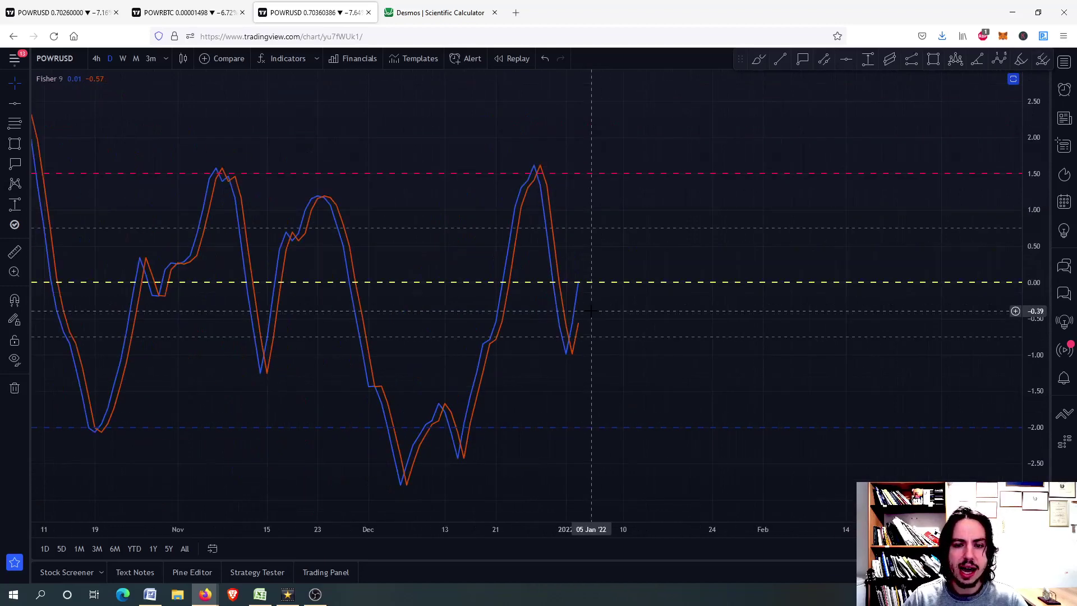
pyautogui.doubleClick(600, 236)
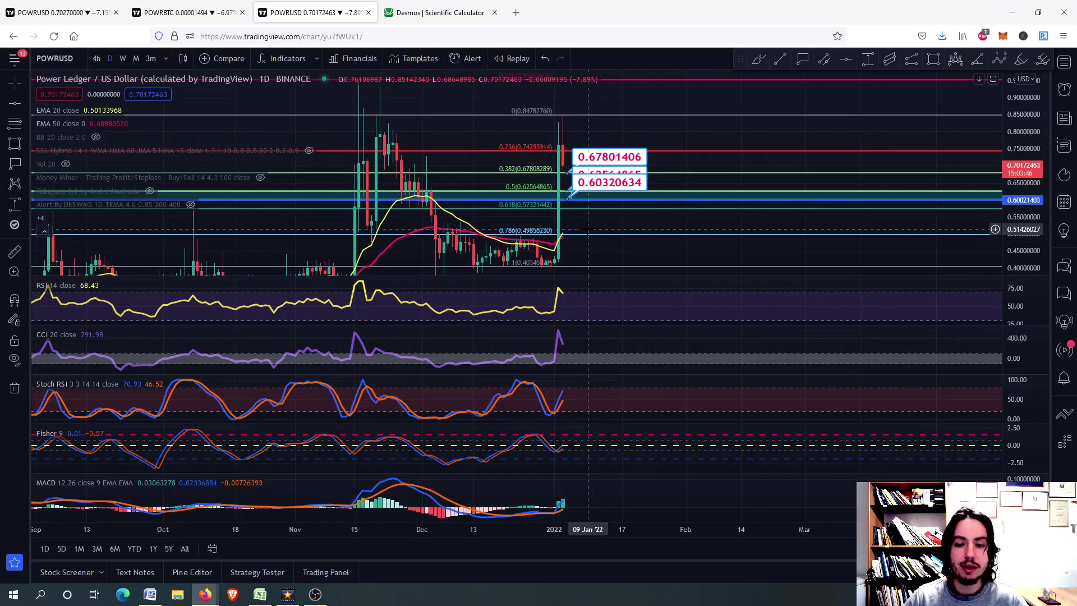
# Step: Maximize the price pane alone and switch the chart back to the 4h timeframe
pyautogui.doubleClick(579, 217)
pyautogui.scroll(2, 583, 292)
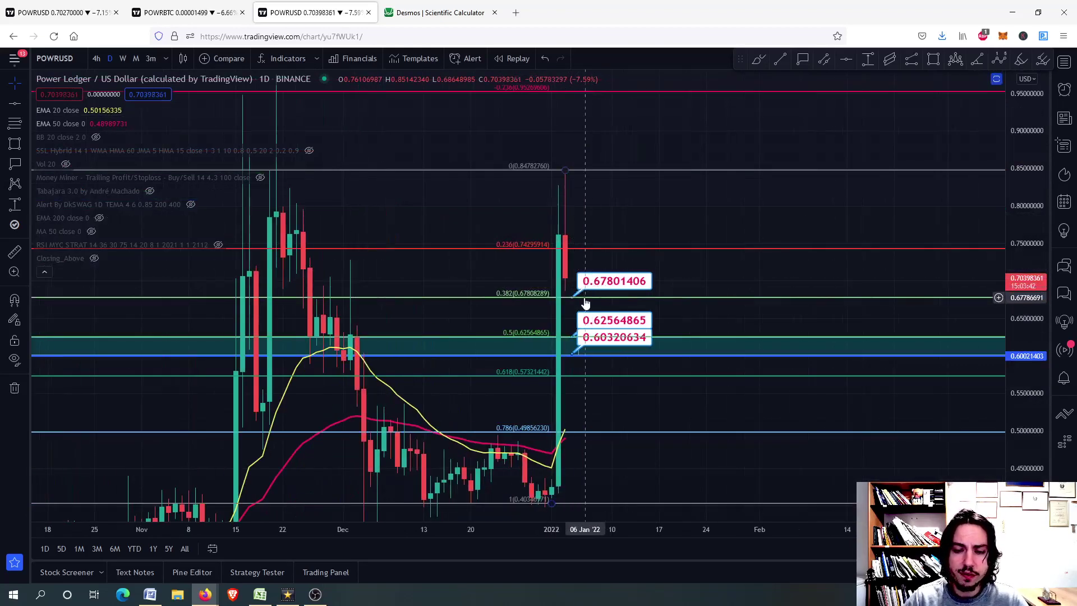
pyautogui.scroll(-1, 585, 303)
pyautogui.scroll(-1, 595, 289)
pyautogui.scroll(-1, 595, 290)
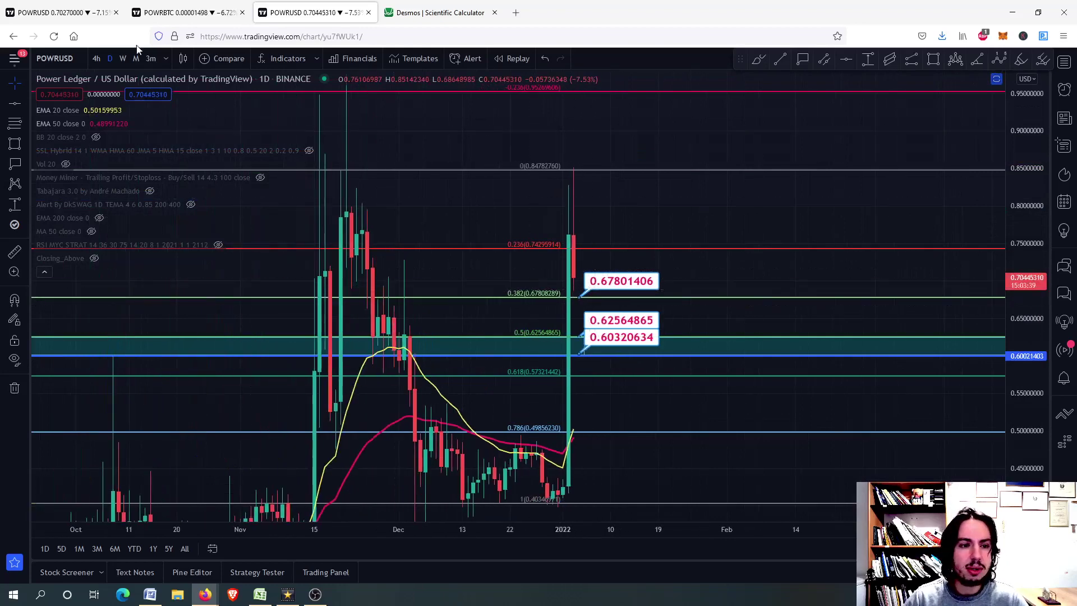
pyautogui.click(98, 59)
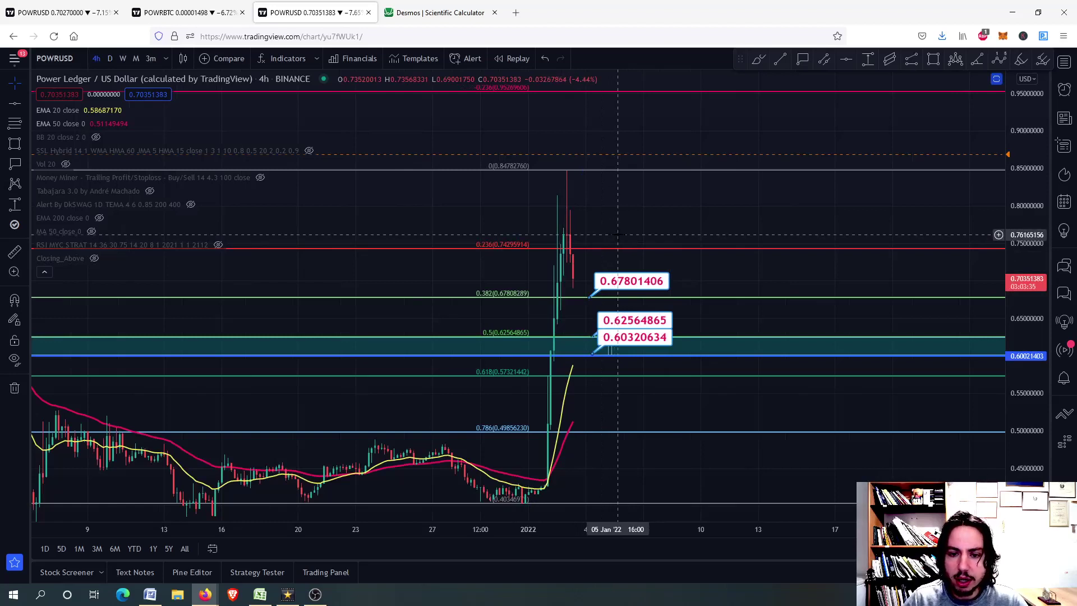
# Step: Draw a horizontal resistance line at about 0.76, above the 0.236 level
pyautogui.click(845, 59)
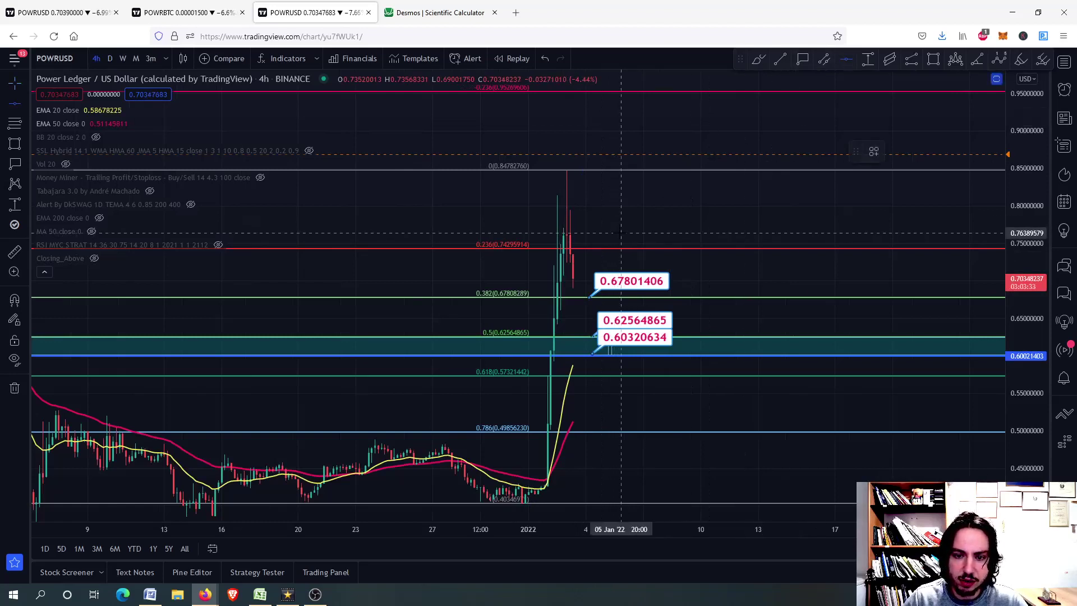
pyautogui.click(621, 234)
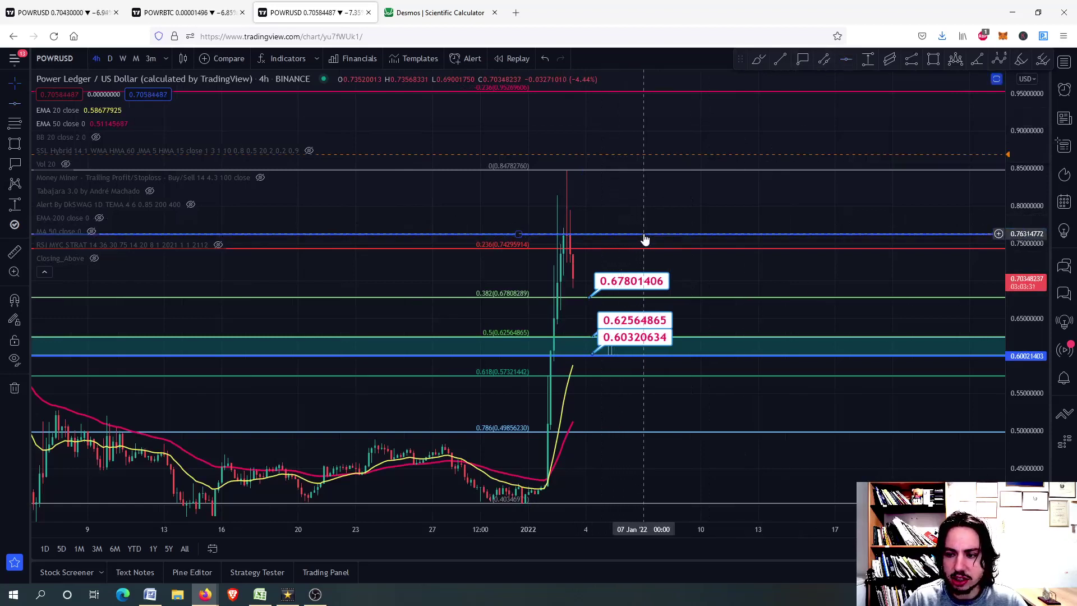
pyautogui.scroll(-3, 645, 239)
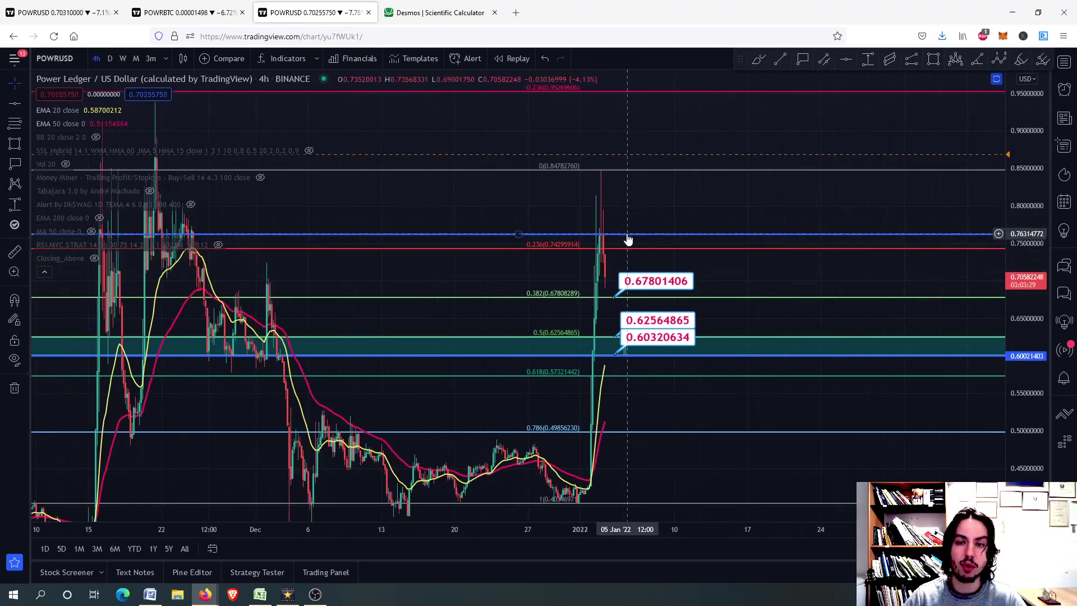
pyautogui.click(759, 61)
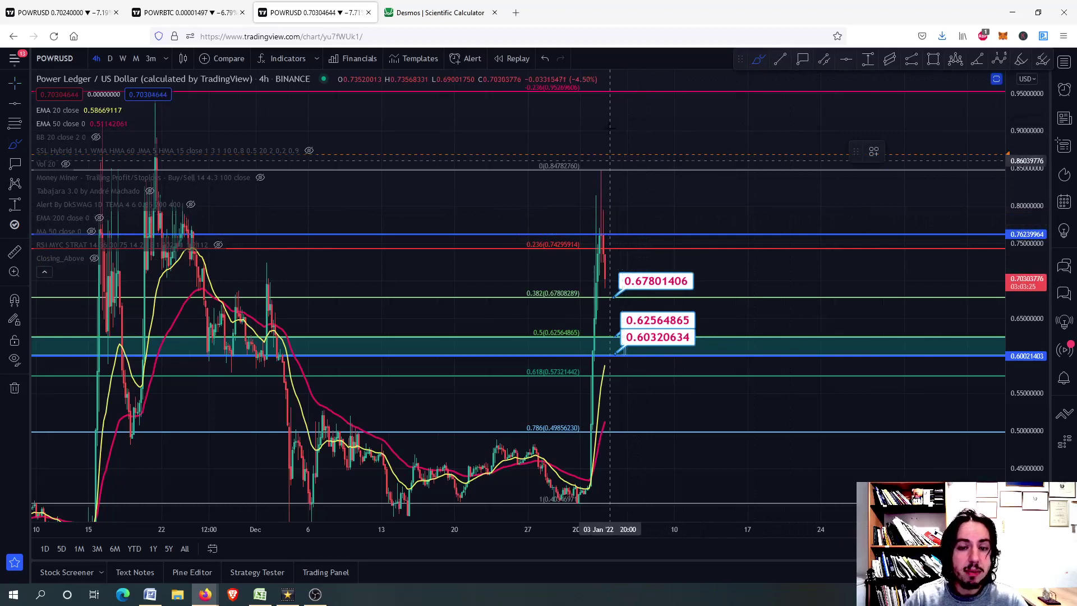
pyautogui.press('Escape')
pyautogui.moveTo(610, 120); pyautogui.dragTo(589, 219)
pyautogui.scroll(-3, 586, 192)
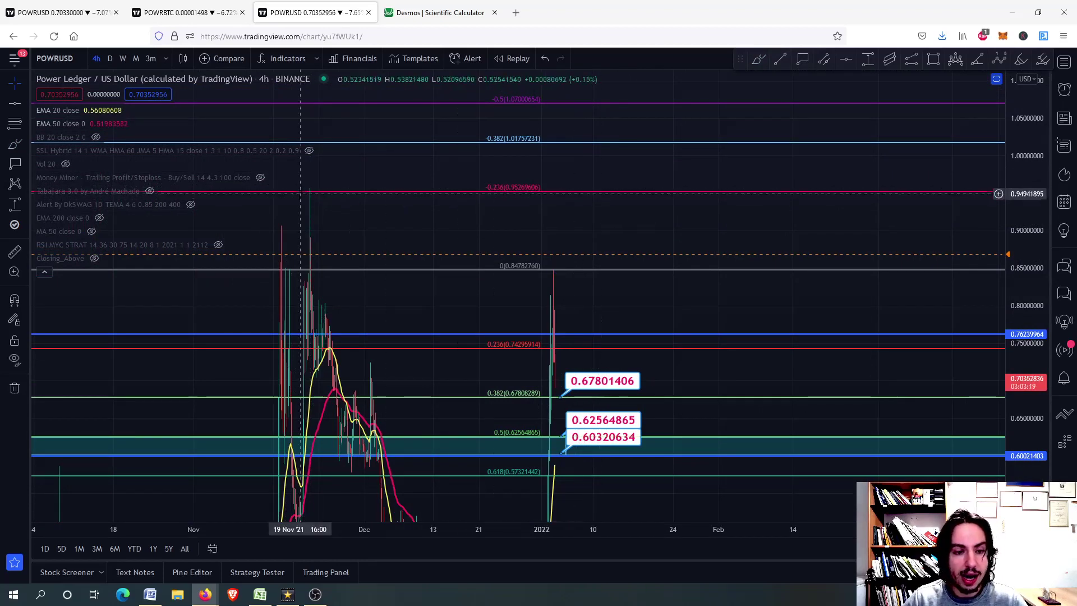
pyautogui.scroll(6, 507, 226)
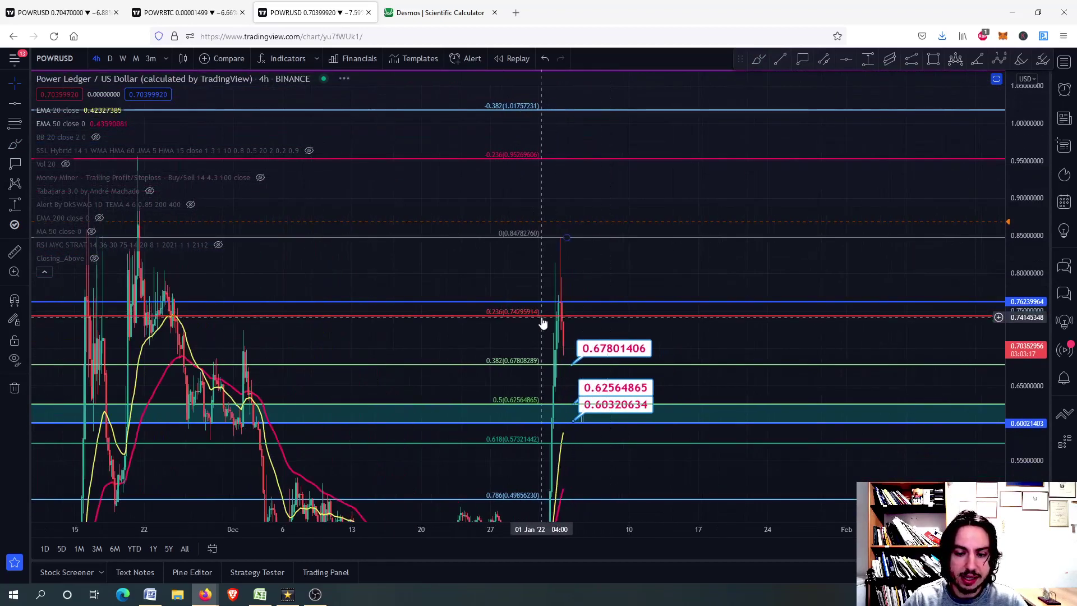
pyautogui.scroll(2, 568, 326)
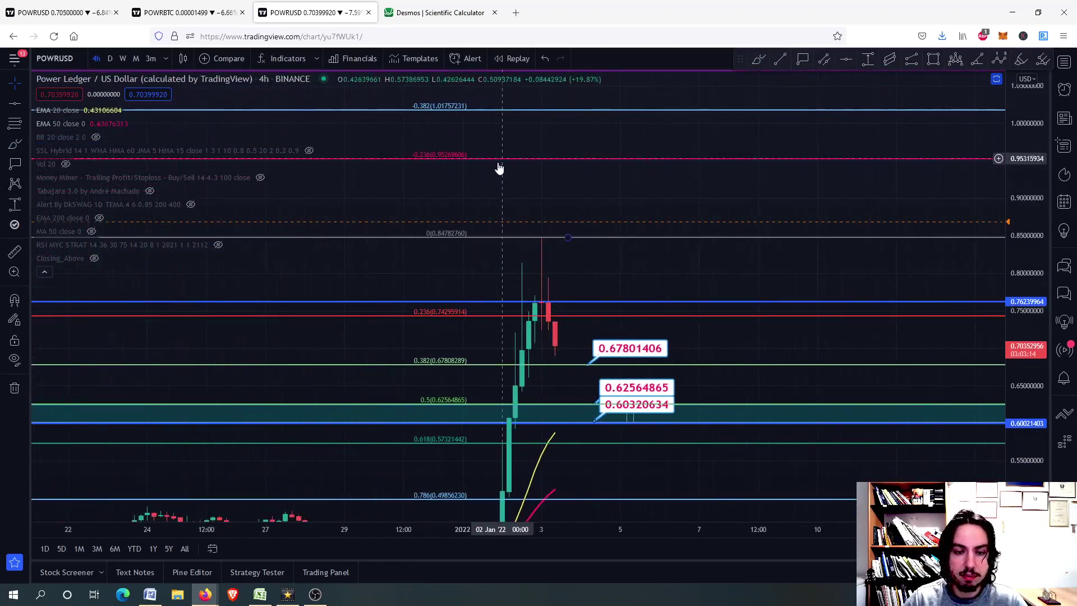
pyautogui.scroll(-2, 567, 355)
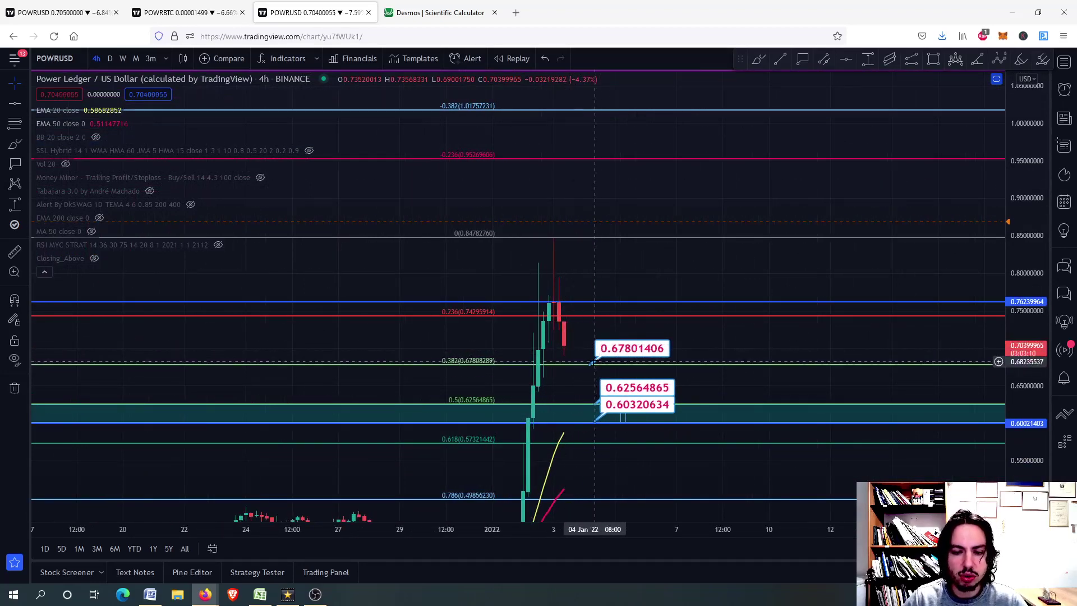
pyautogui.doubleClick(589, 351)
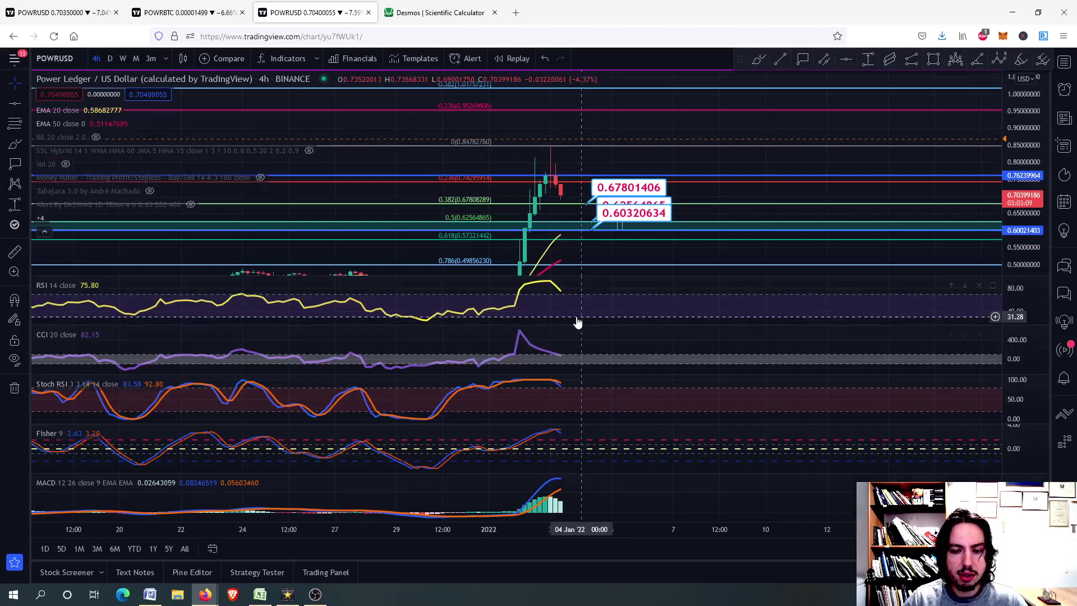
pyautogui.doubleClick(570, 213)
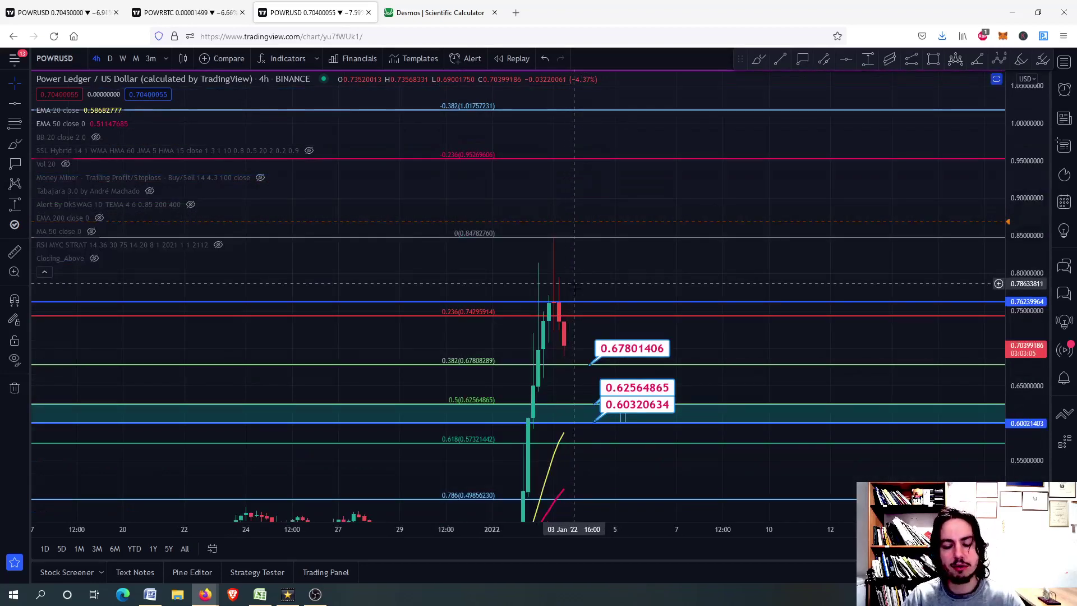
pyautogui.moveTo(561, 373); pyautogui.dragTo(533, 345)
pyautogui.scroll(-2, 535, 345)
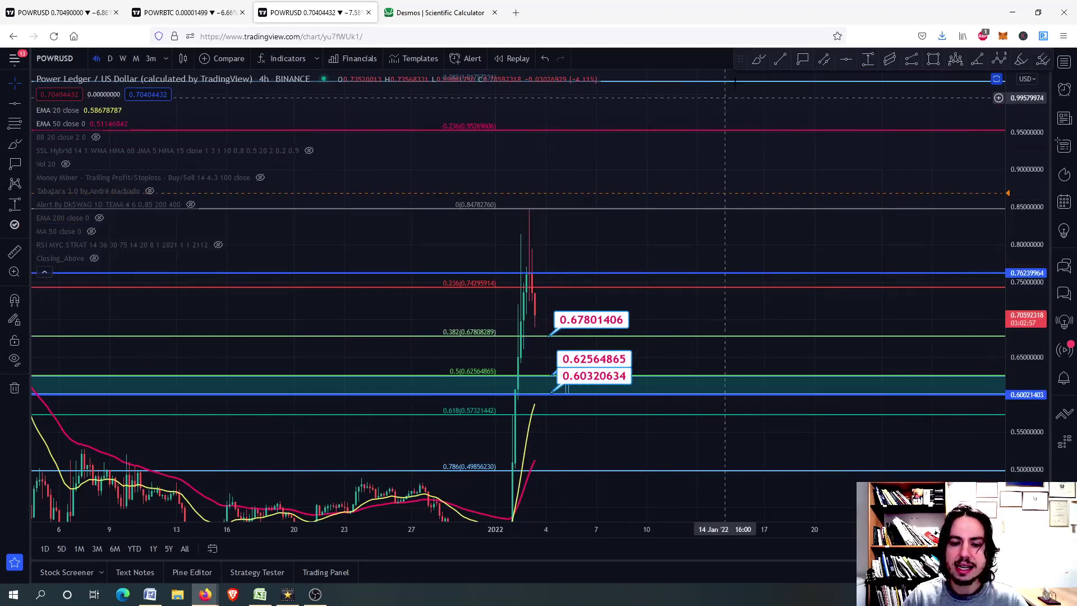
# Step: Place a price label reading 0.76314772 on the horizontal resistance line
pyautogui.click(802, 60)
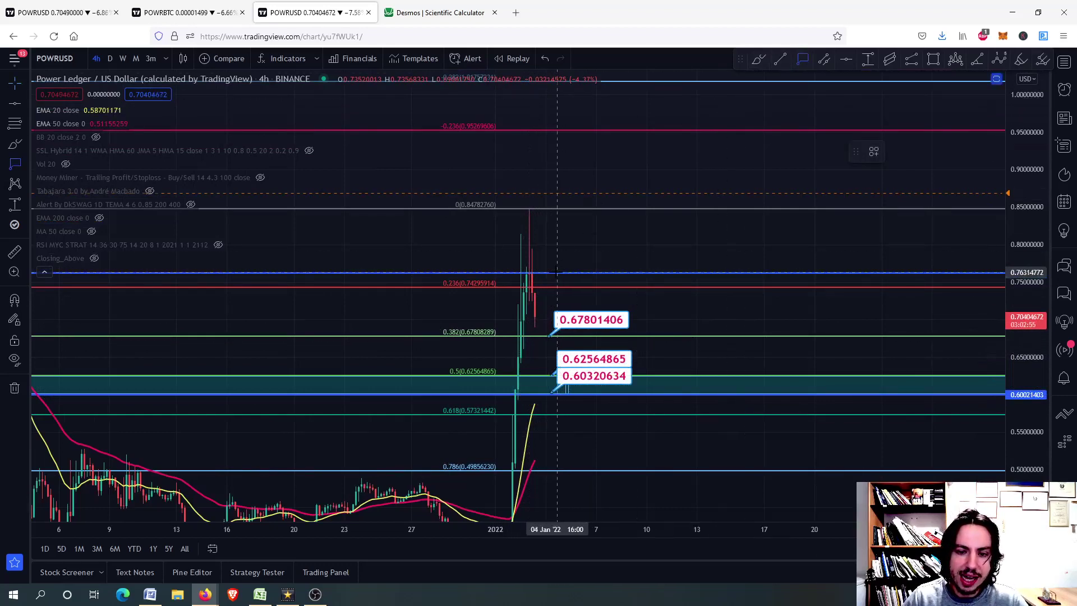
pyautogui.click(560, 272)
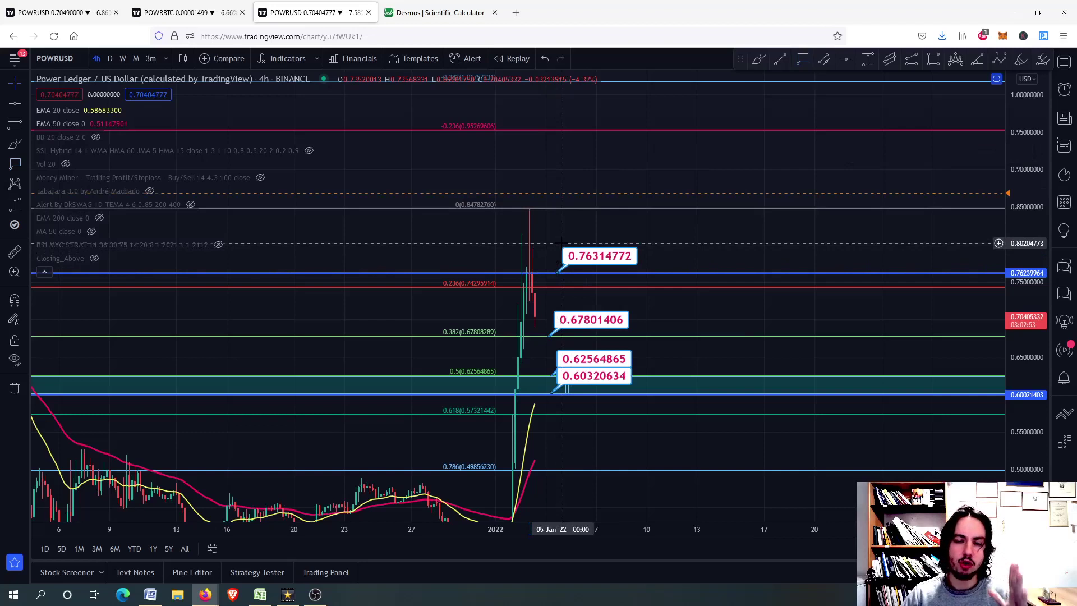